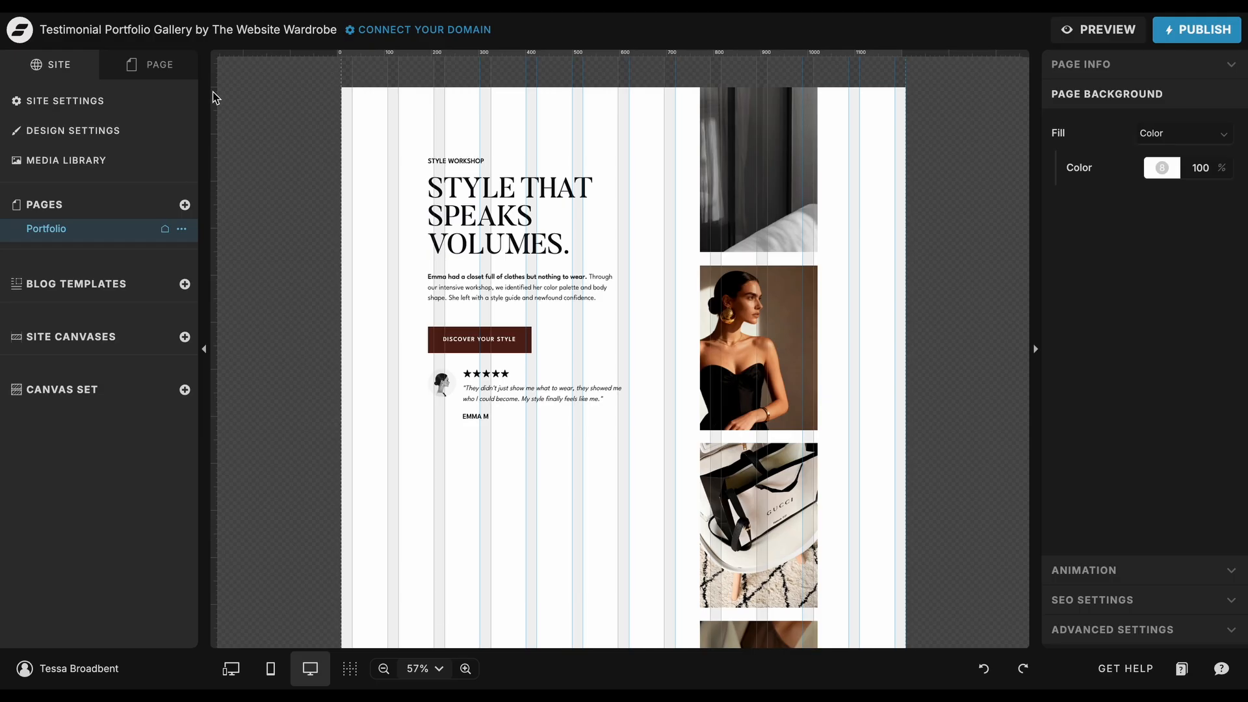
Step: Browse the Portfolio canvas's Project One, Two and Three groups in the page layers
{"action": "left_click", "coordinate": [168, 70]}
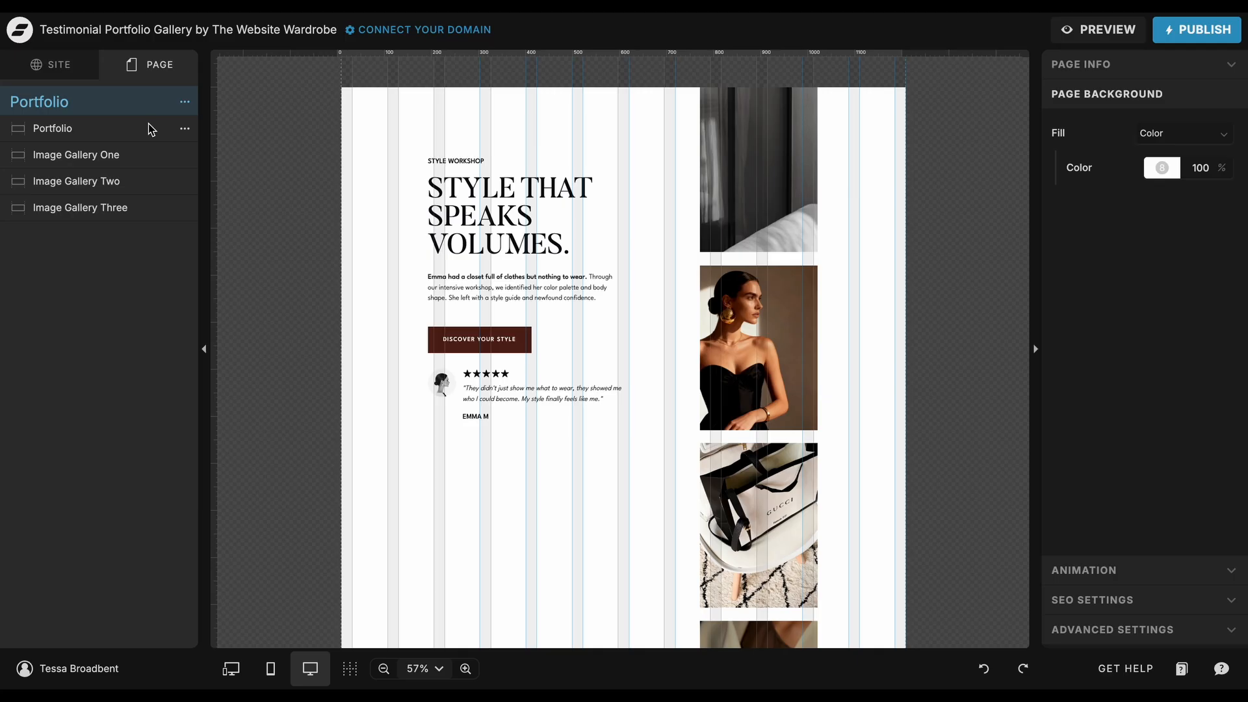
{"action": "left_click", "coordinate": [81, 135]}
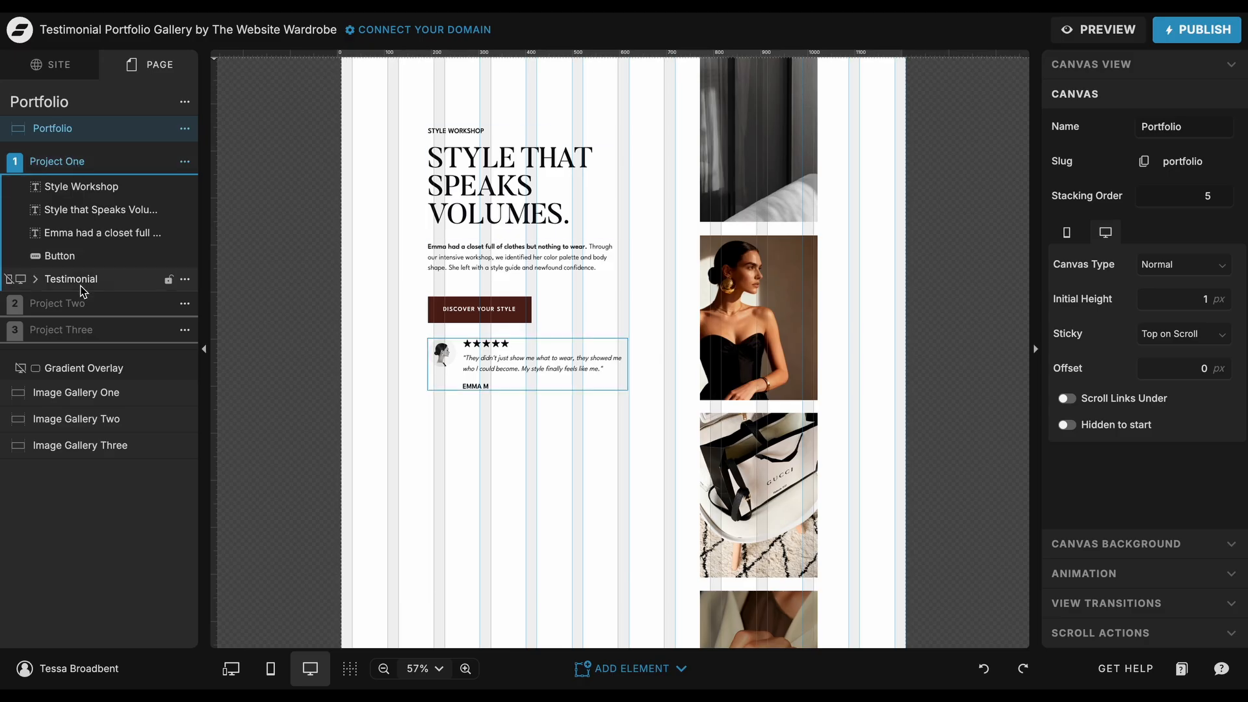
{"action": "left_click", "coordinate": [82, 303]}
{"action": "left_click", "coordinate": [78, 329]}
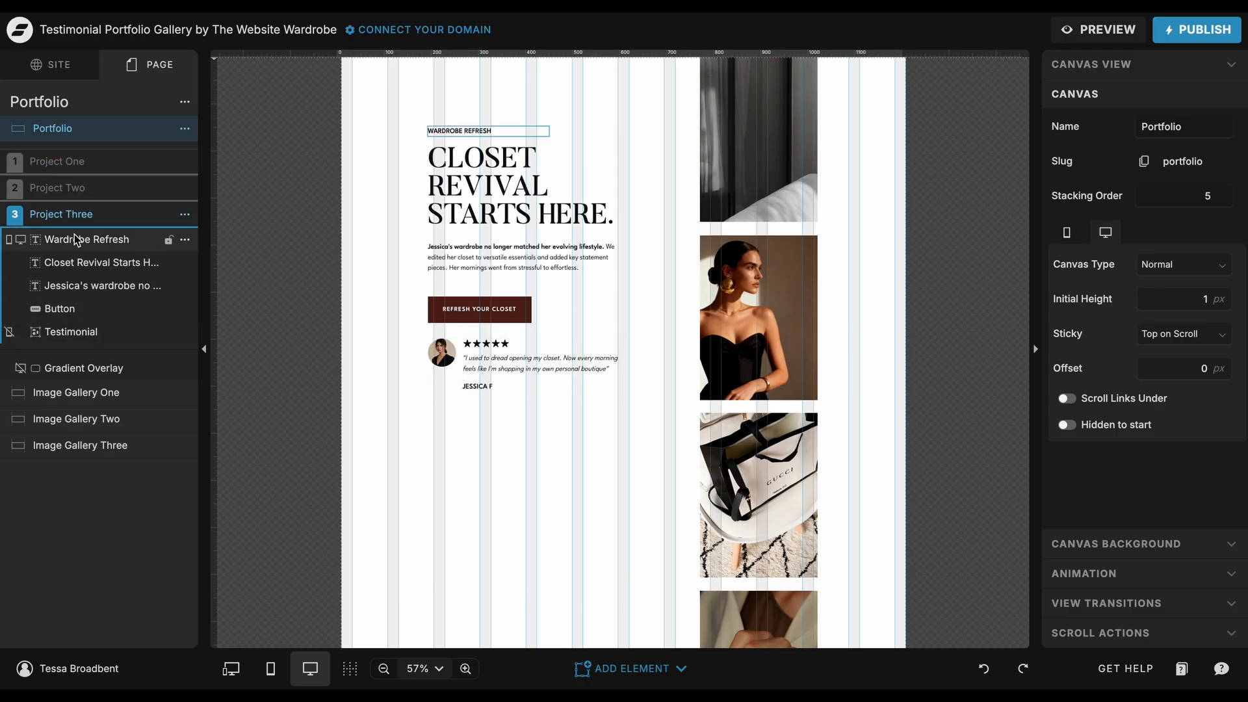
{"action": "left_click", "coordinate": [78, 190]}
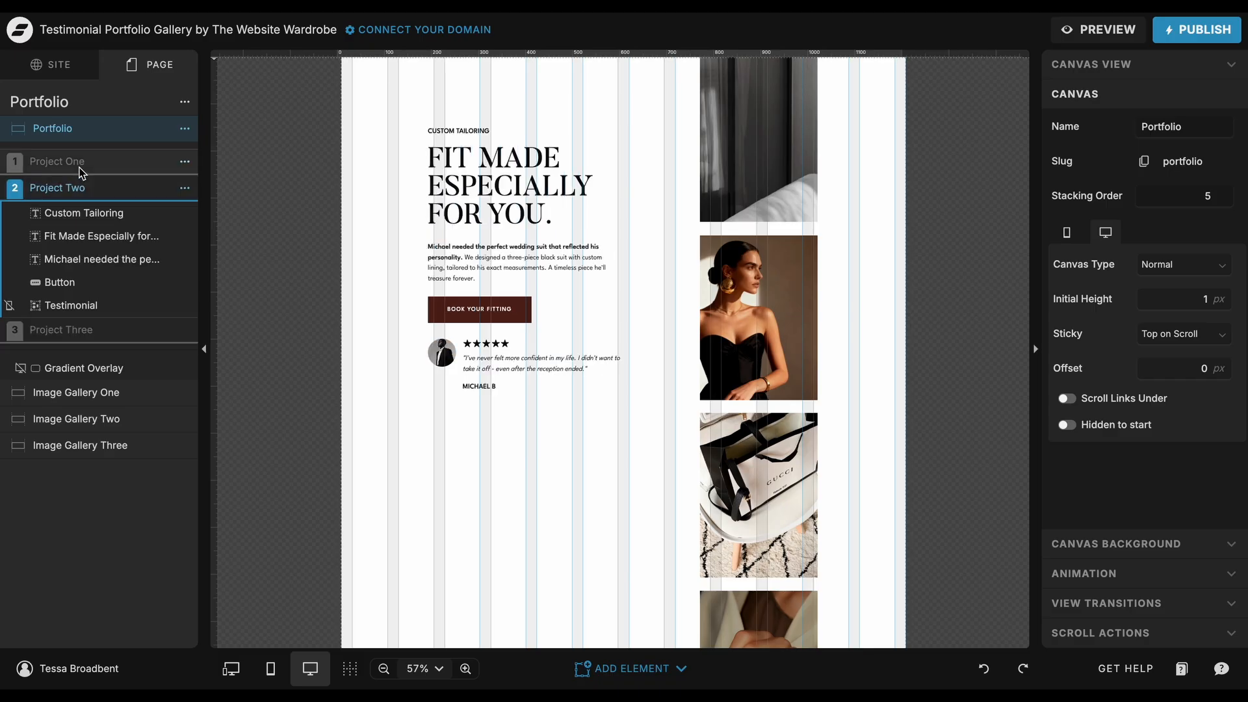
{"action": "left_click", "coordinate": [82, 168]}
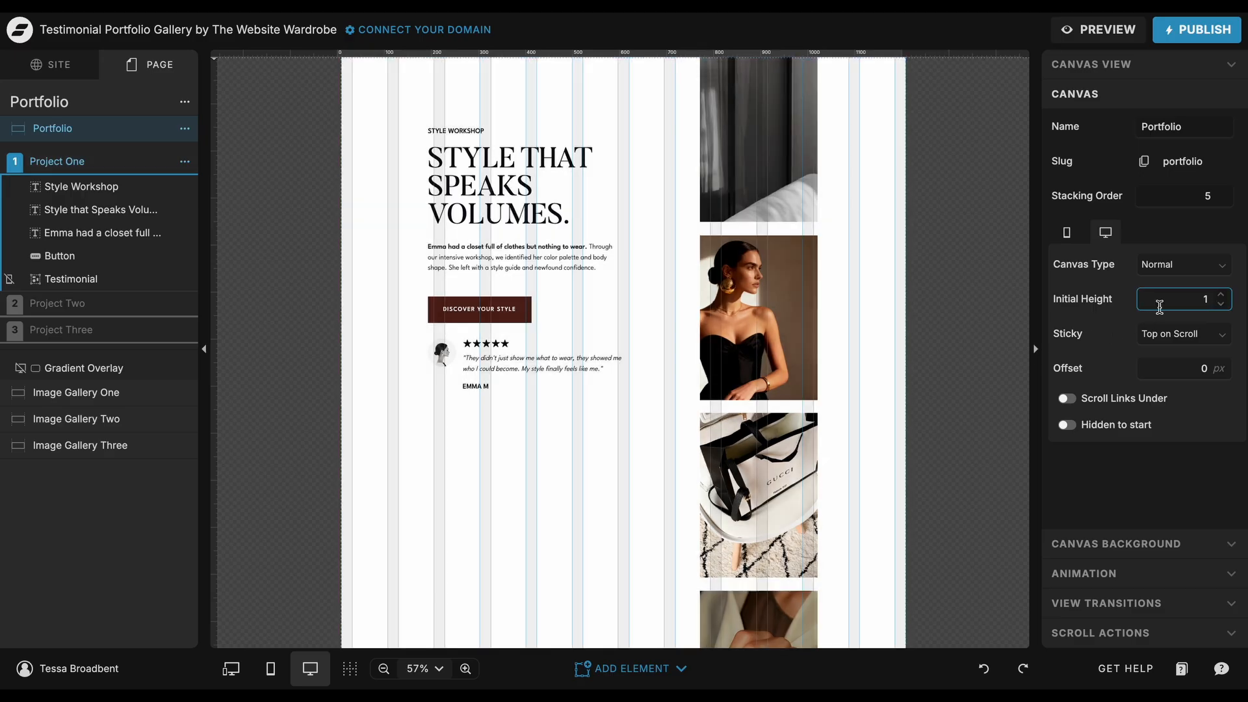
Step: Set the Portfolio canvas's initial height to 900 px
{"action": "left_click_drag", "start_coordinate": [1187, 303], "coordinate": [1209, 303]}
{"action": "type", "text": "900"}
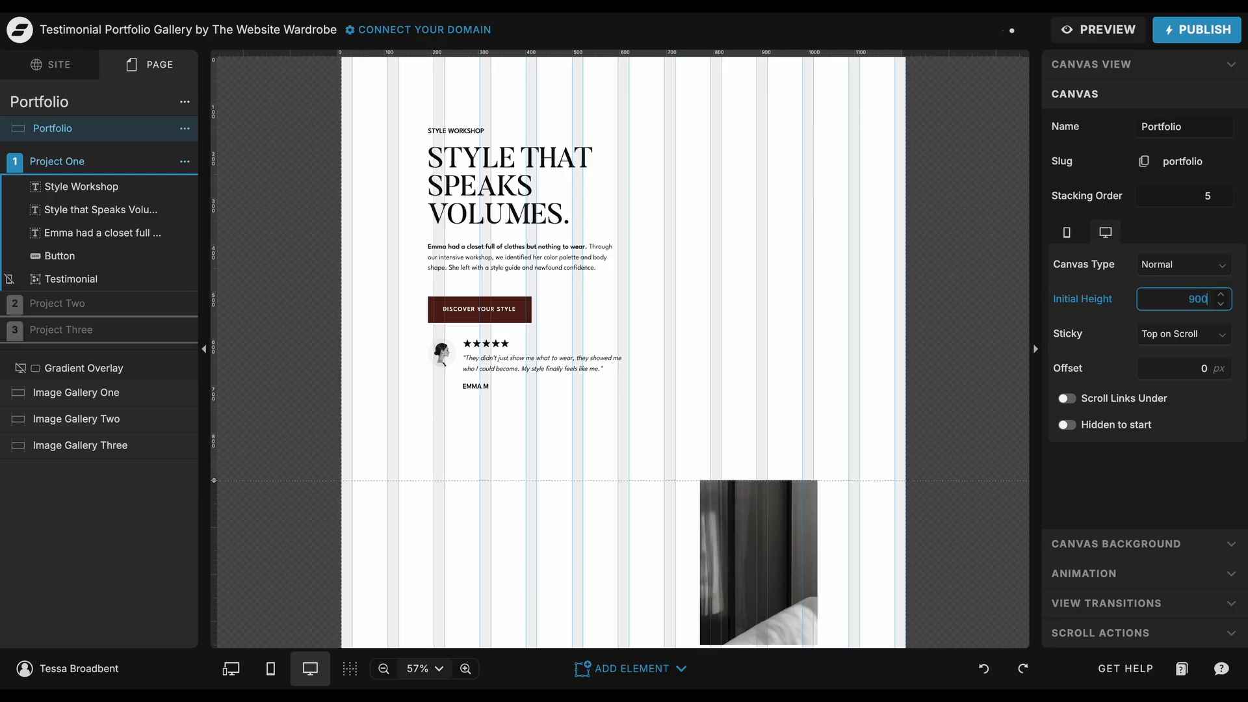
{"action": "left_click", "coordinate": [983, 269]}
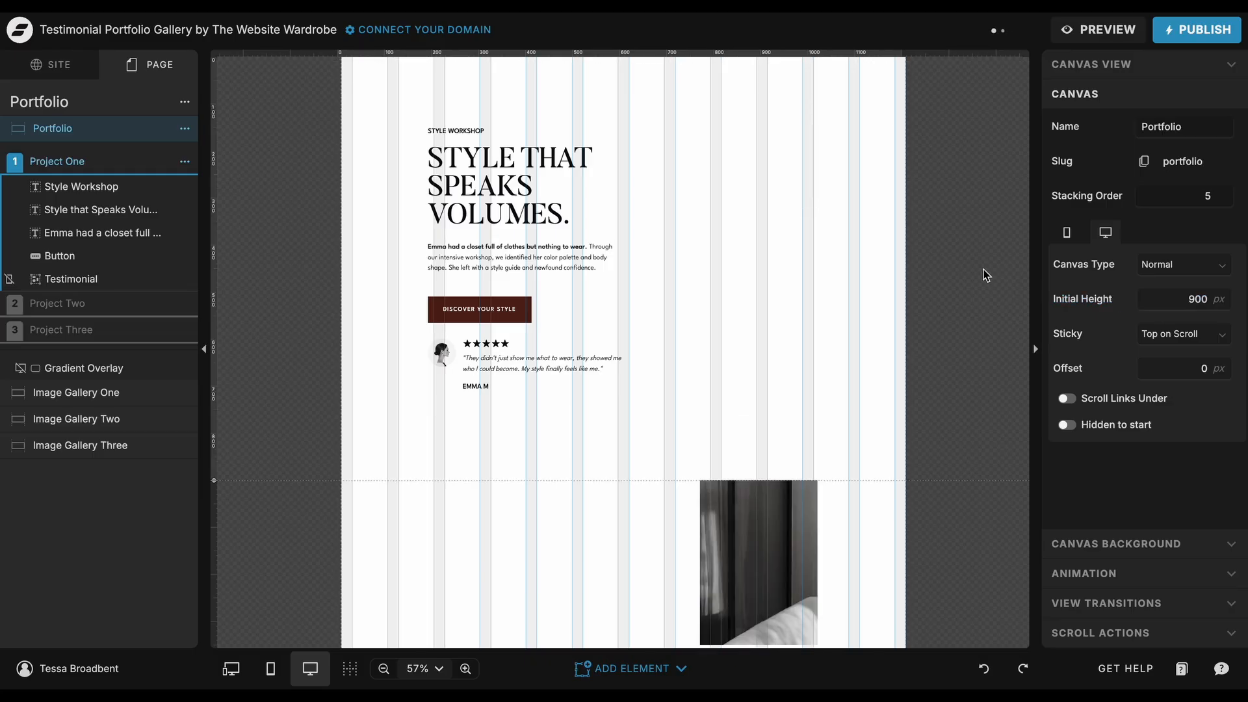
Step: Inspect the Project One subheading, title and button, including the button's link type options
{"action": "scroll", "coordinate": [983, 269], "scroll_direction": "up", "scroll_amount": 1}
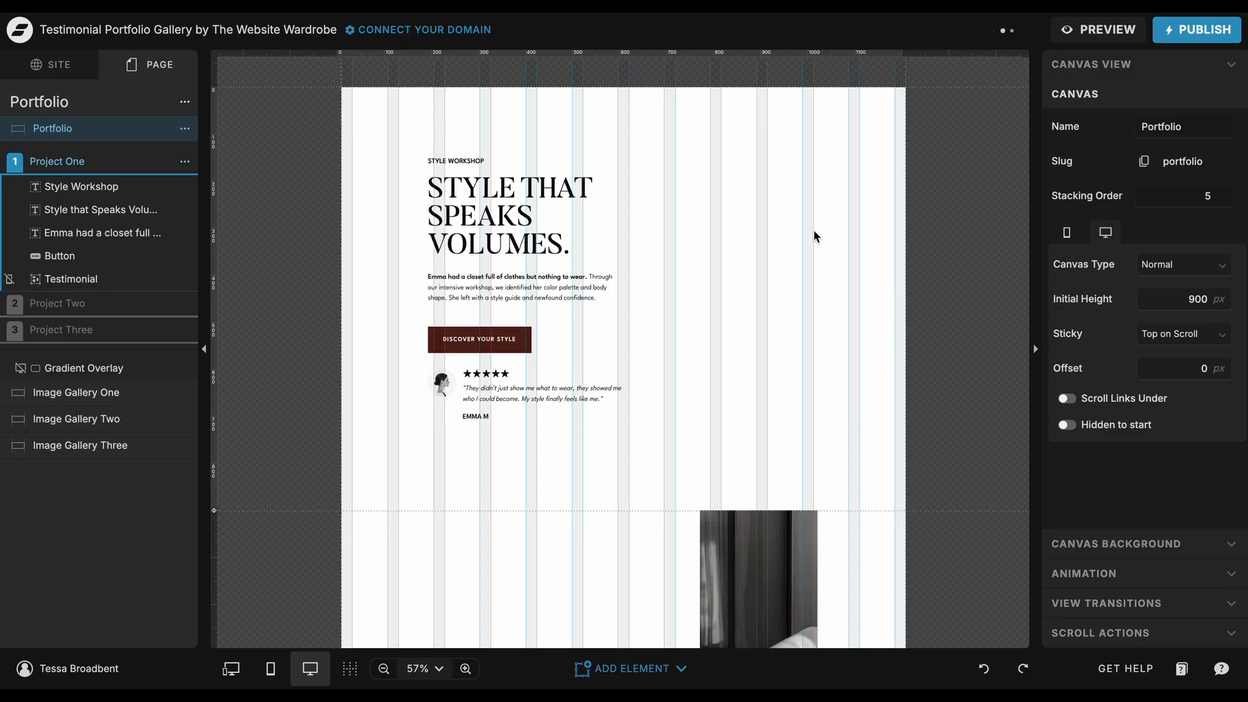
{"action": "left_click", "coordinate": [479, 161]}
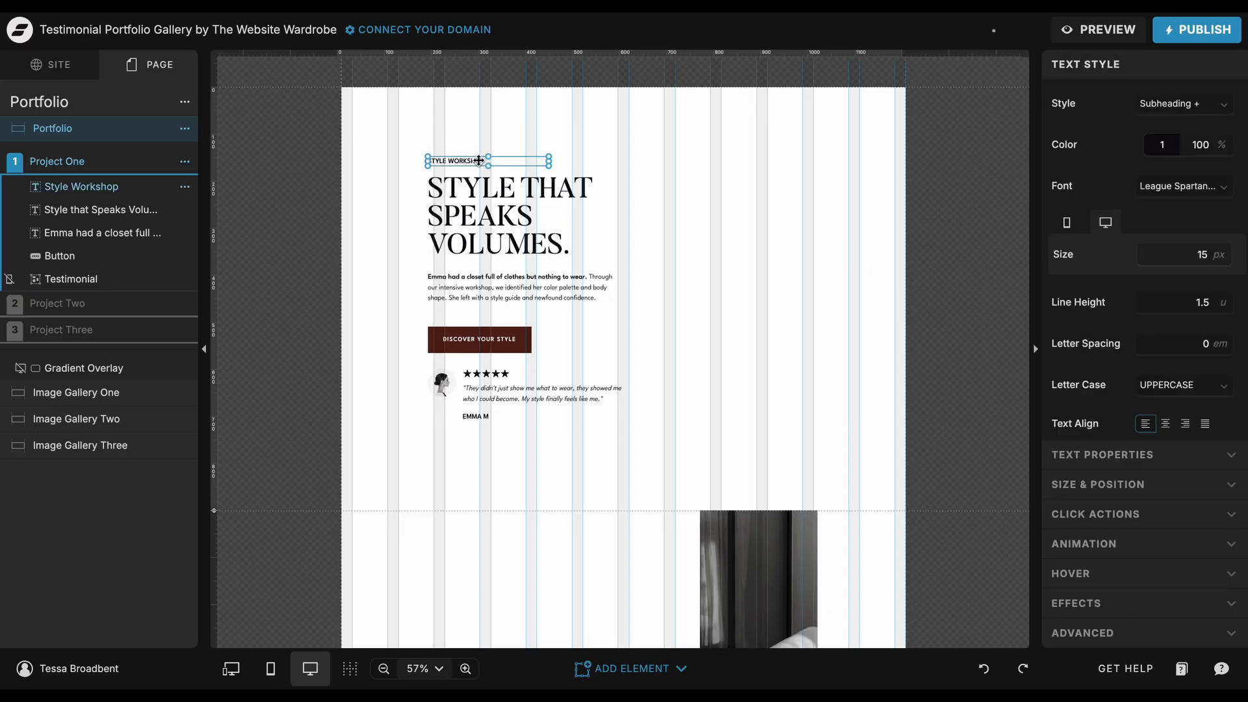
{"action": "left_click", "coordinate": [486, 213]}
{"action": "double_click", "coordinate": [534, 244]}
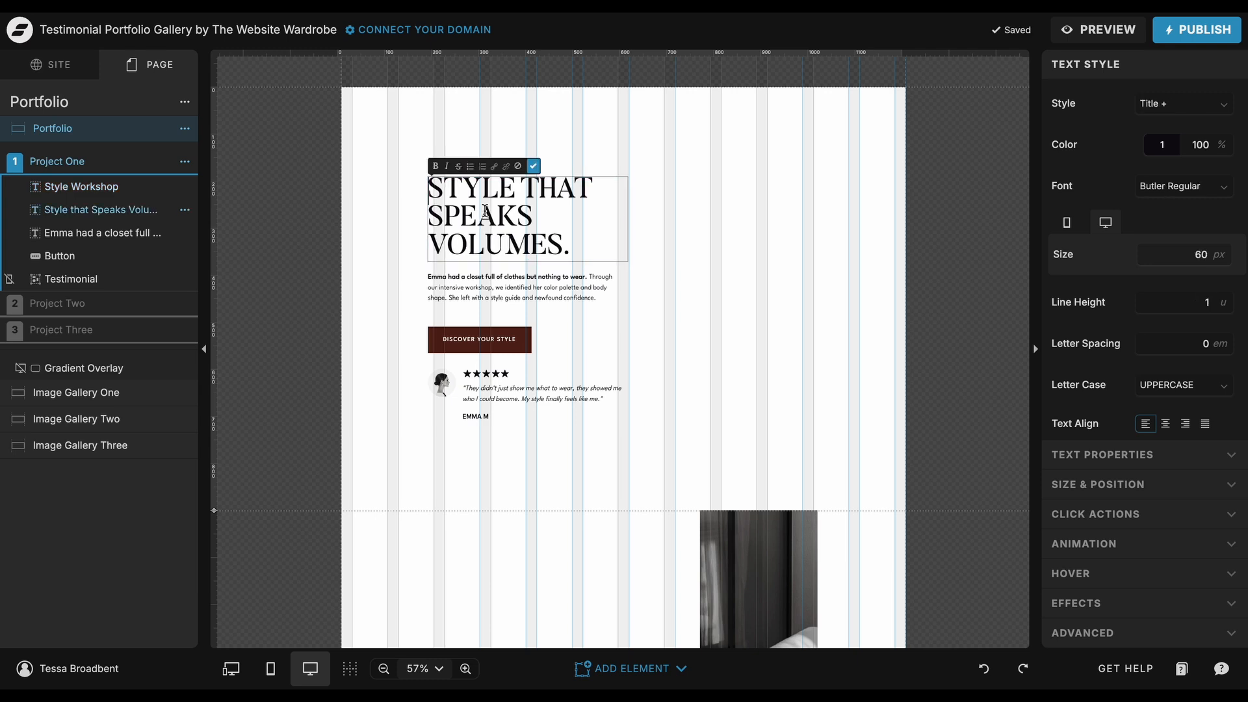
{"action": "left_click_drag", "start_coordinate": [578, 250], "coordinate": [426, 185]}
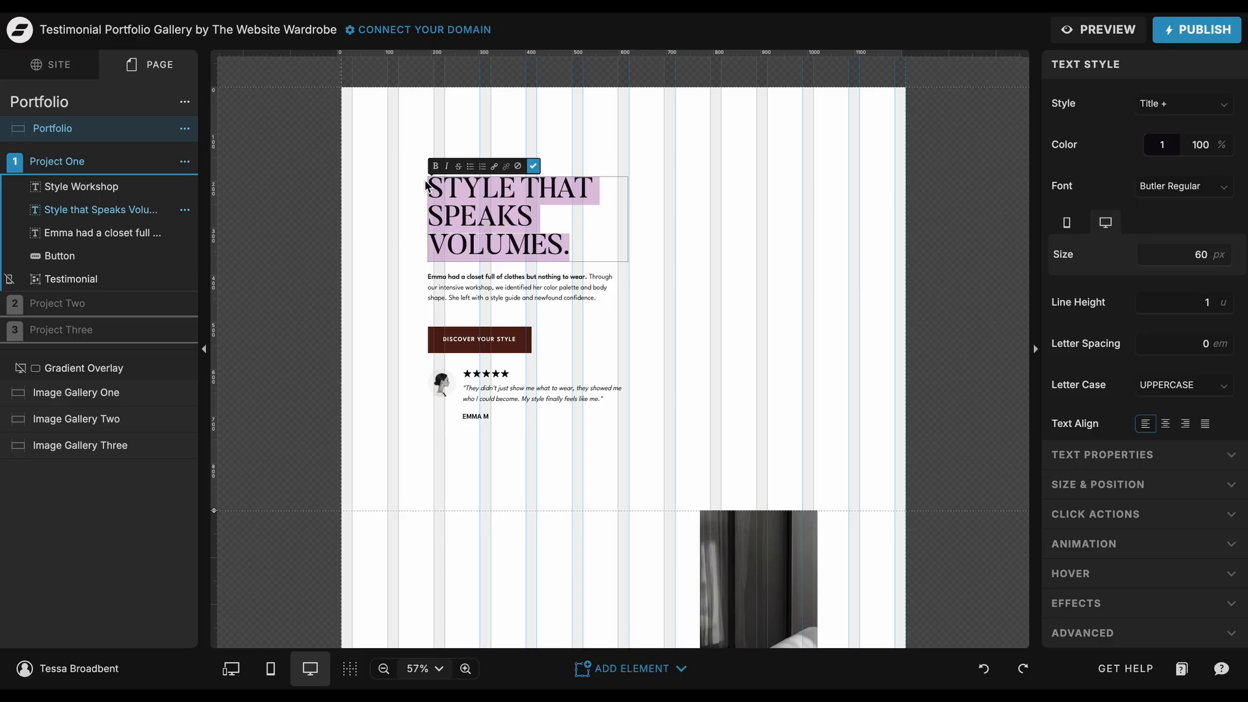
{"action": "left_click", "coordinate": [716, 242]}
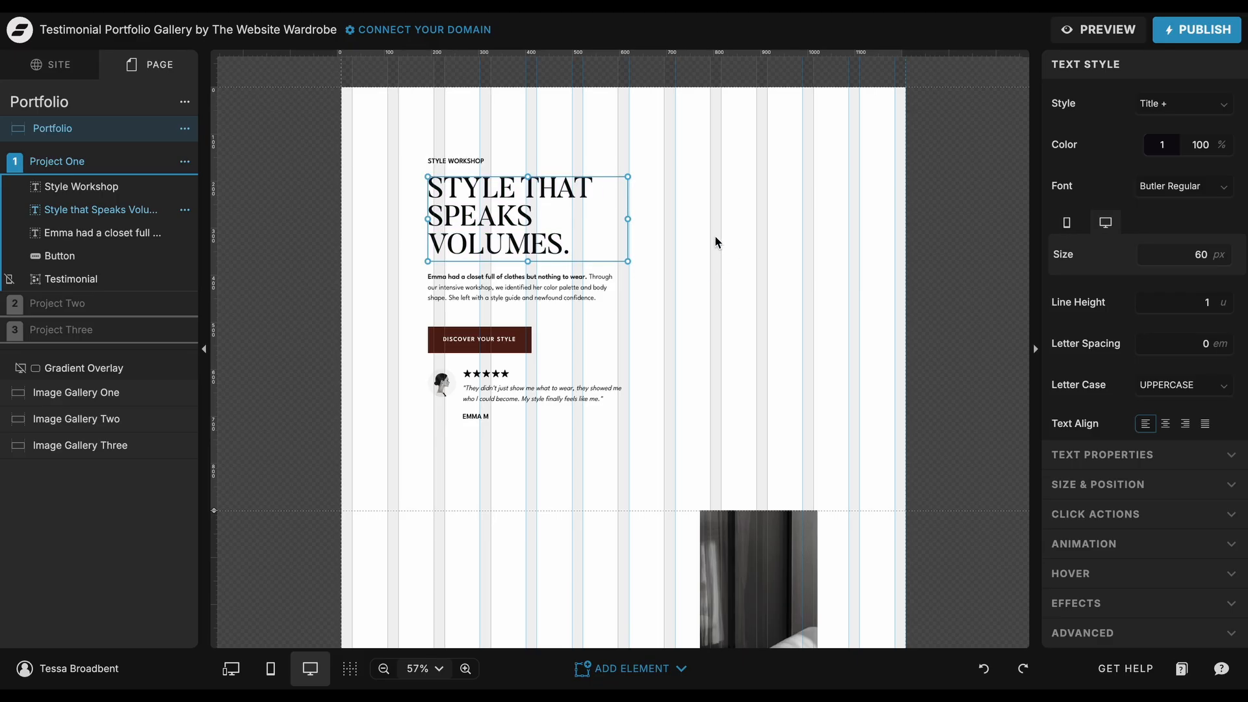
{"action": "left_click", "coordinate": [716, 241]}
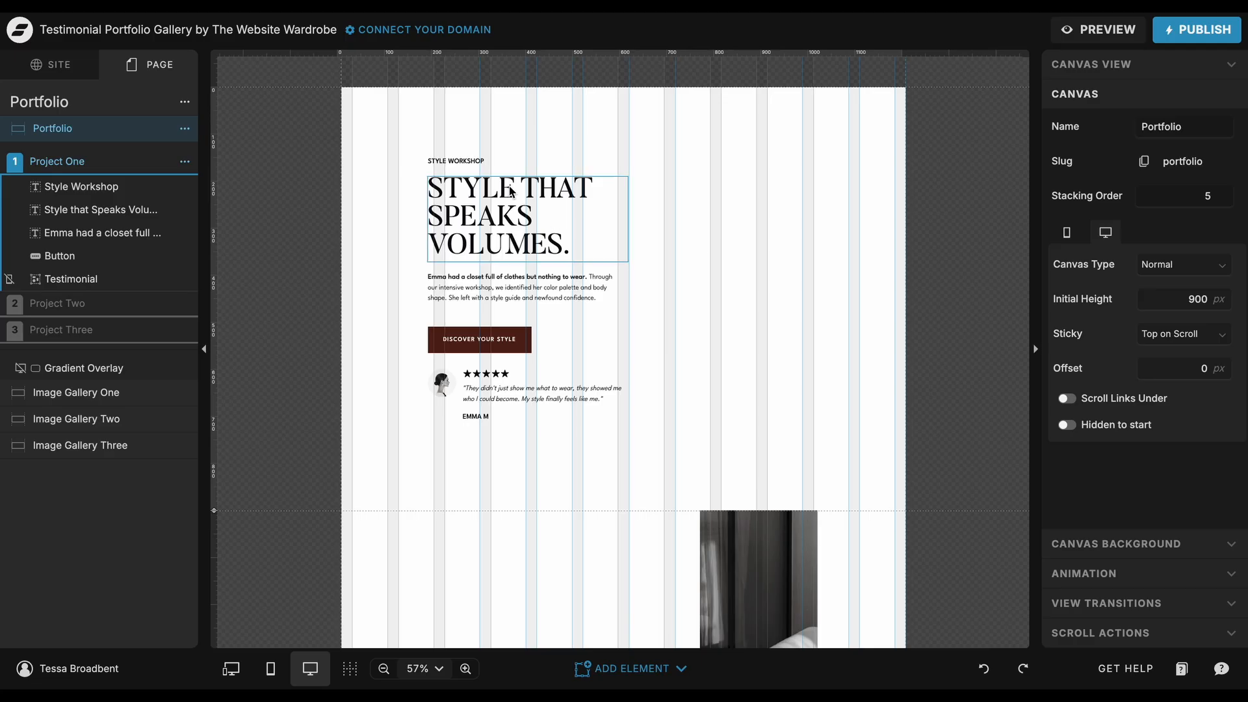
{"action": "left_click", "coordinate": [476, 162]}
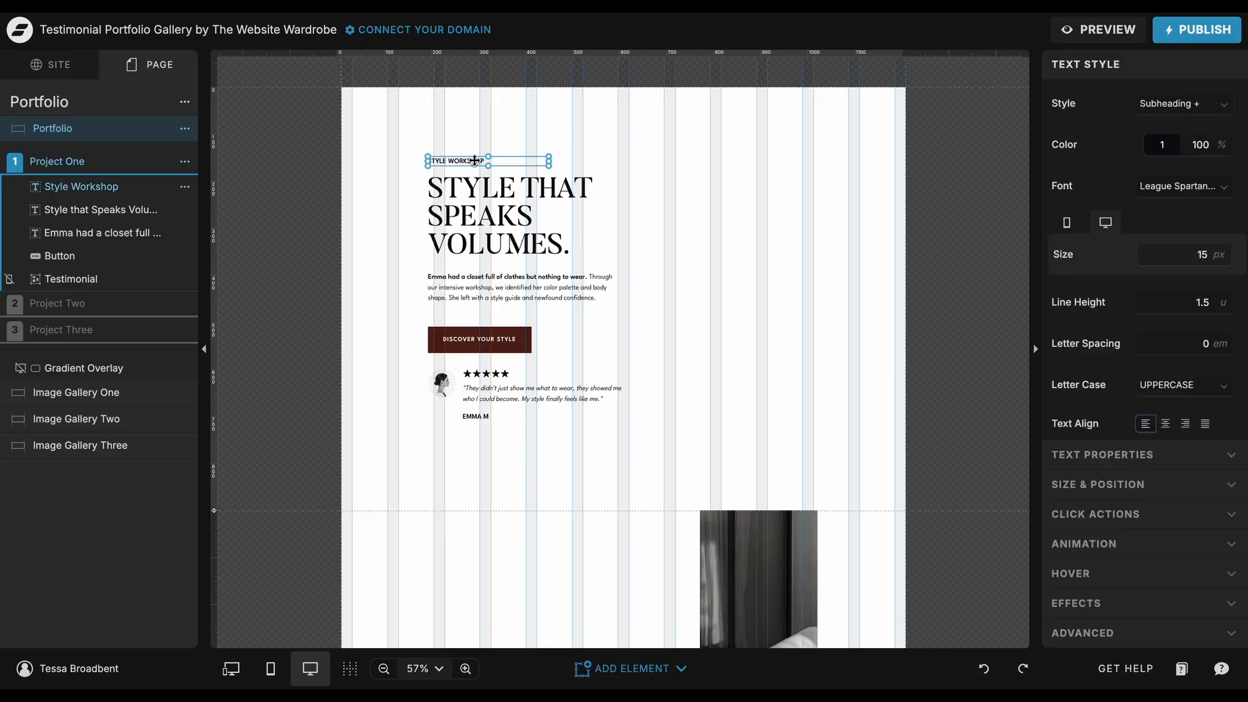
{"action": "left_click", "coordinate": [480, 217]}
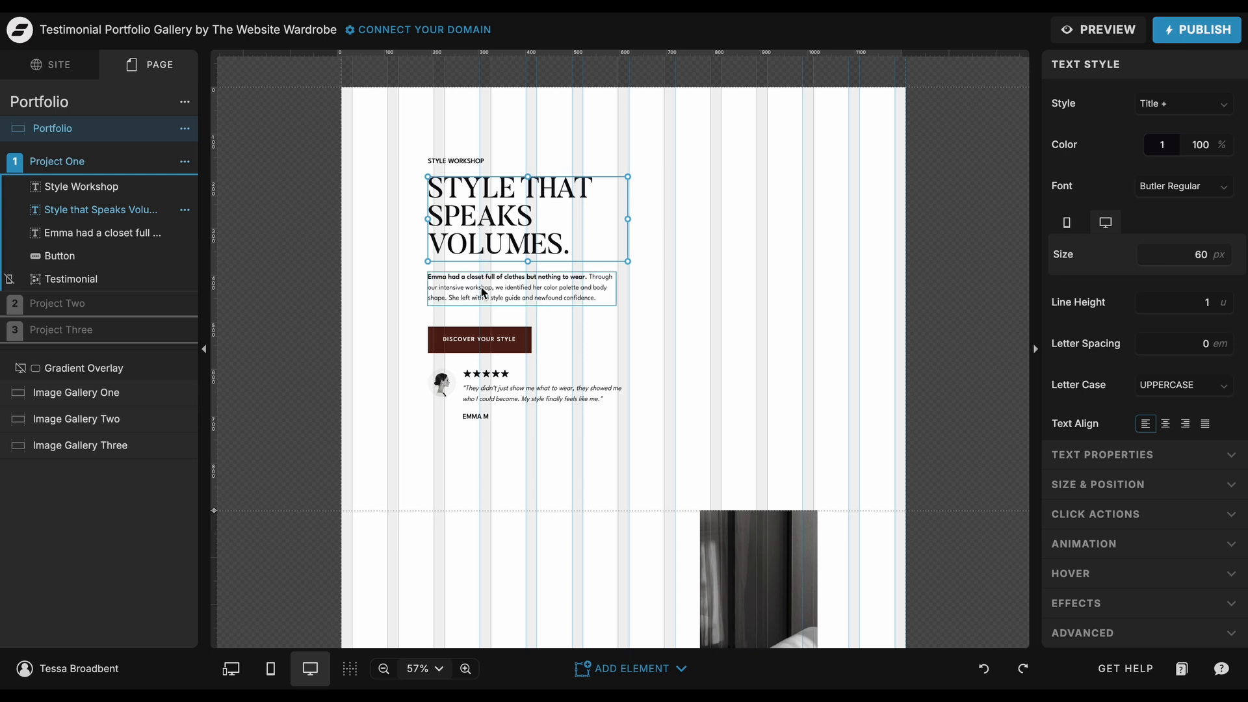
{"action": "left_click", "coordinate": [481, 338]}
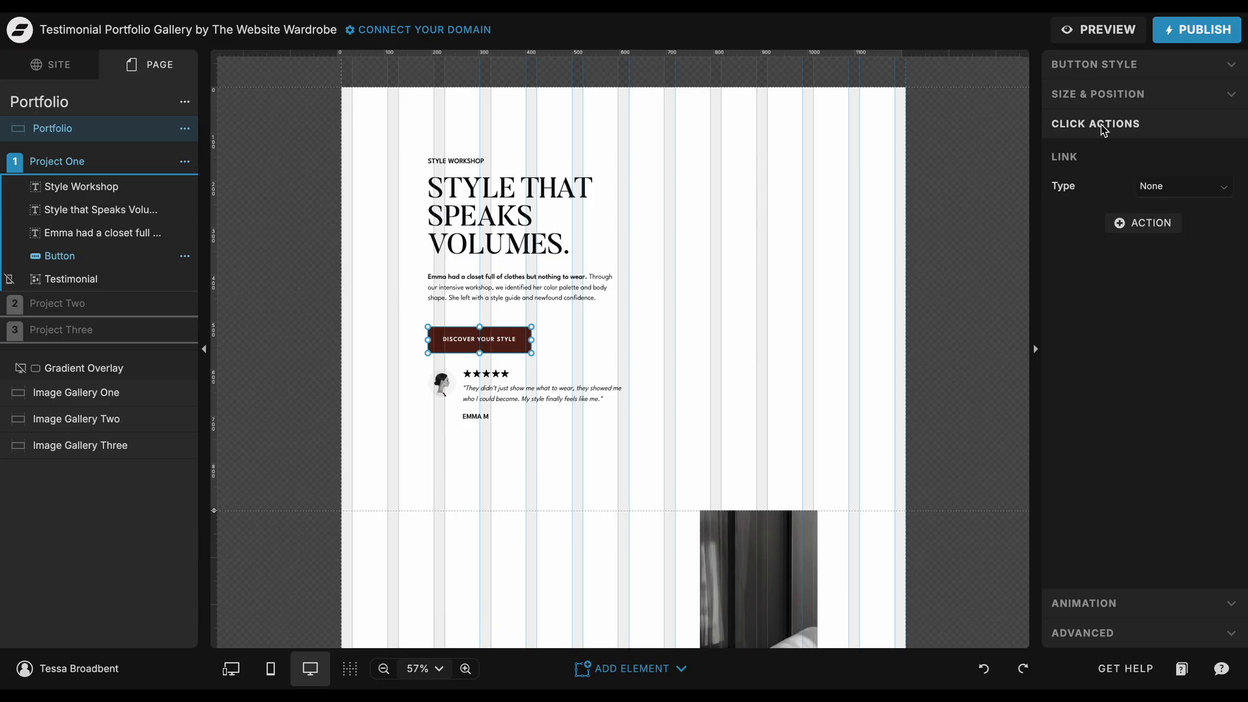
{"action": "left_click", "coordinate": [1181, 188]}
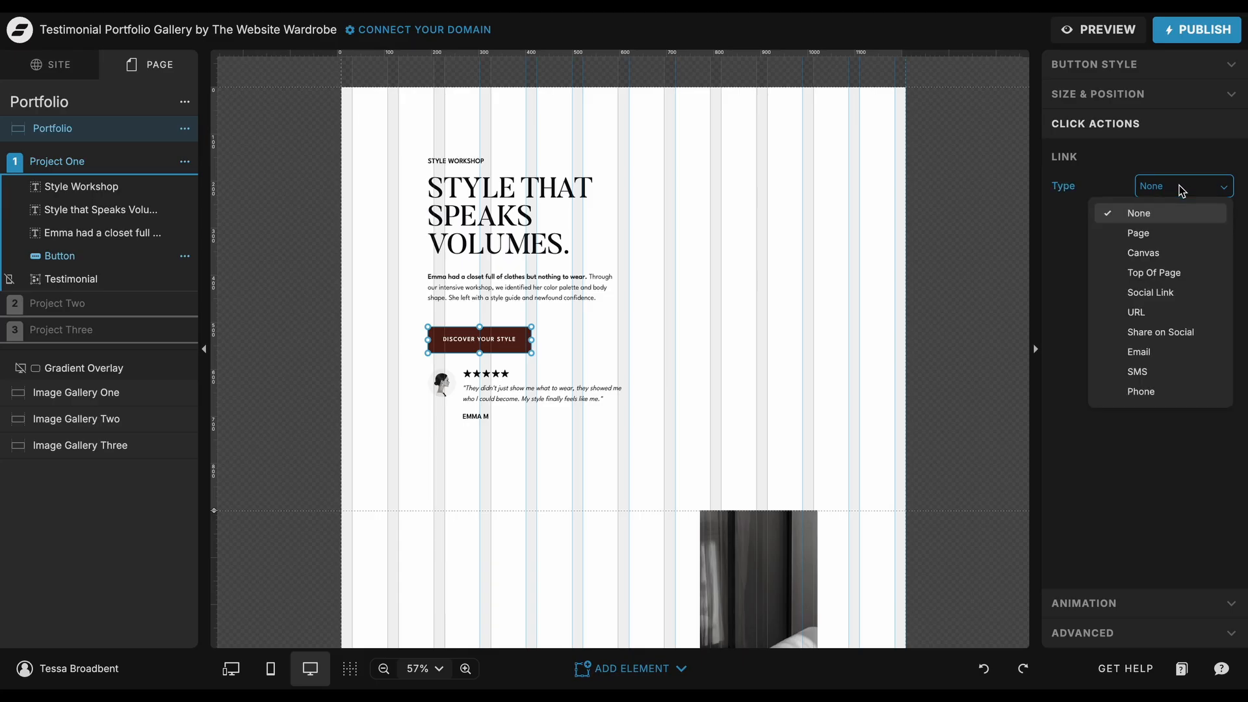
{"action": "left_click", "coordinate": [1181, 189]}
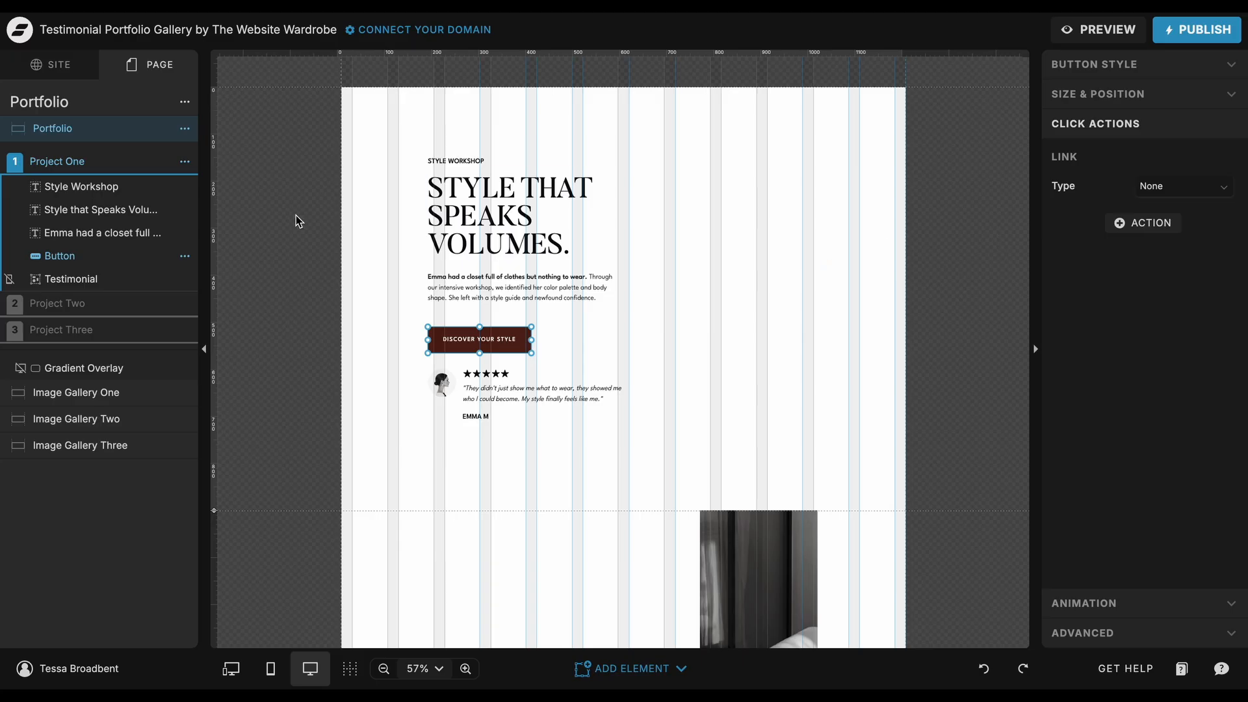
Step: Drag the Project One button out of its group and back into it
{"action": "left_click_drag", "start_coordinate": [87, 260], "coordinate": [101, 153]}
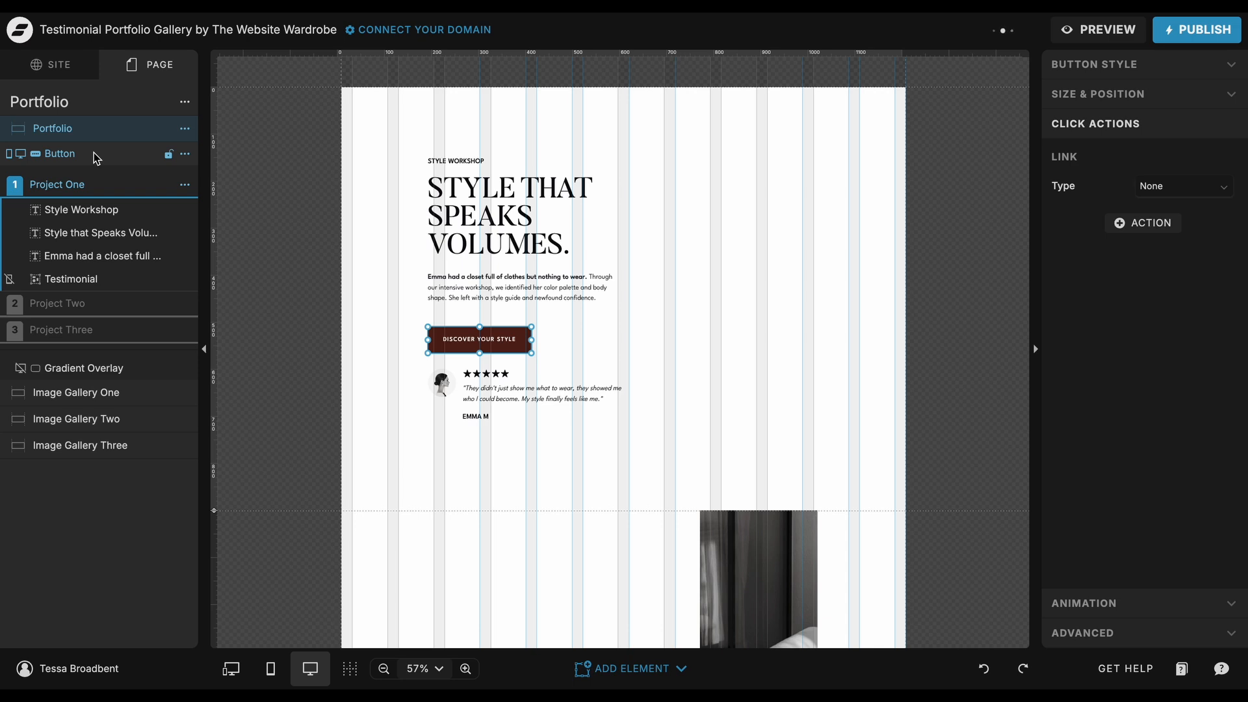
{"action": "left_click_drag", "start_coordinate": [94, 154], "coordinate": [93, 272]}
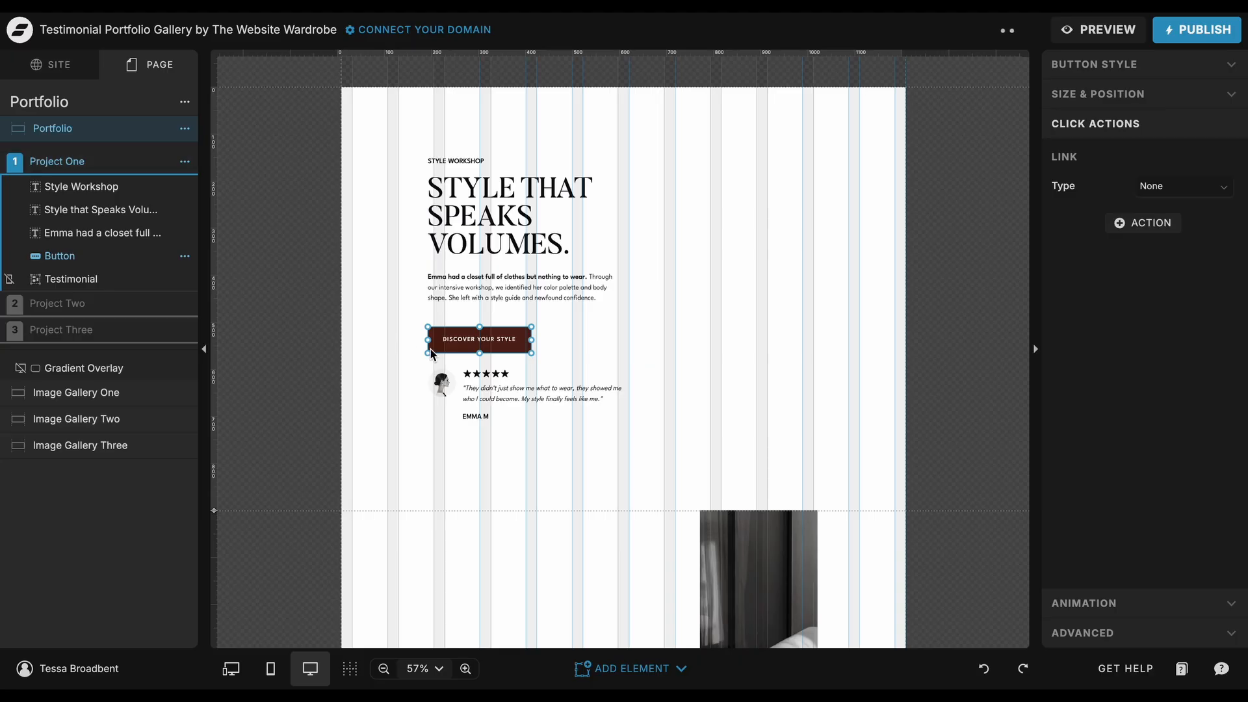
{"action": "left_click", "coordinate": [636, 328]}
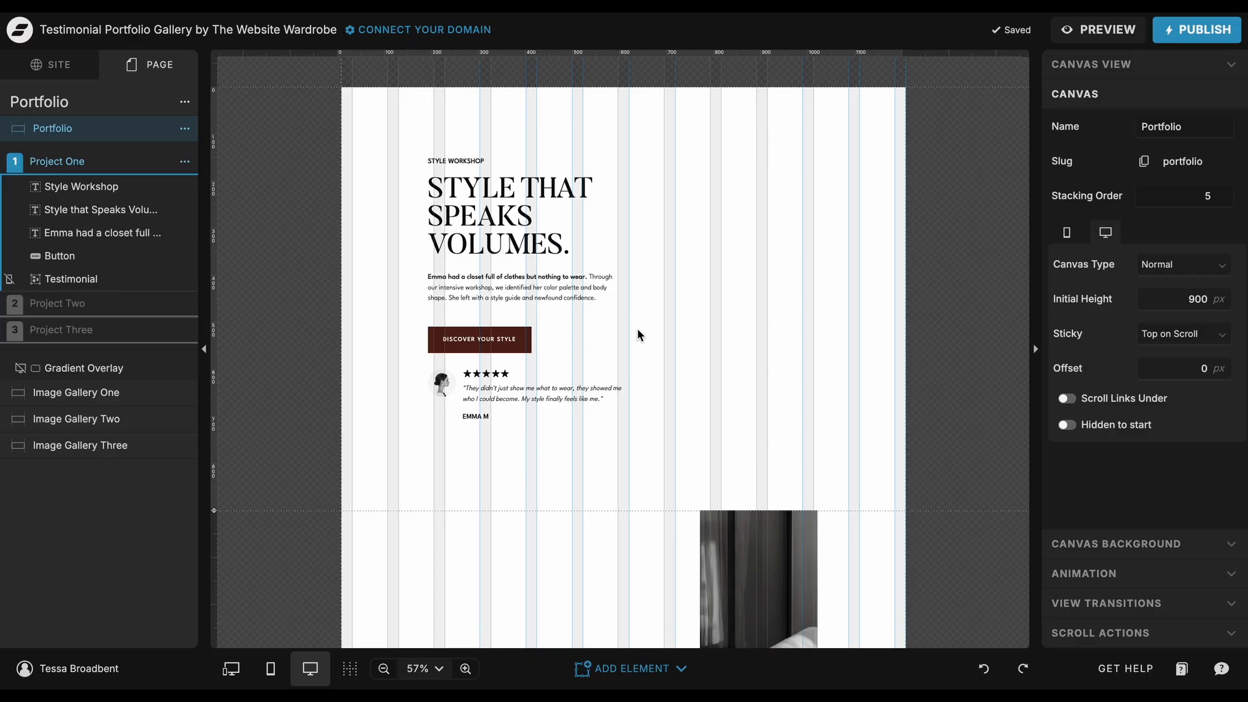
Step: Inspect the buttons inside the Project Two and Project Three groups
{"action": "left_click", "coordinate": [133, 309]}
{"action": "left_click", "coordinate": [98, 282]}
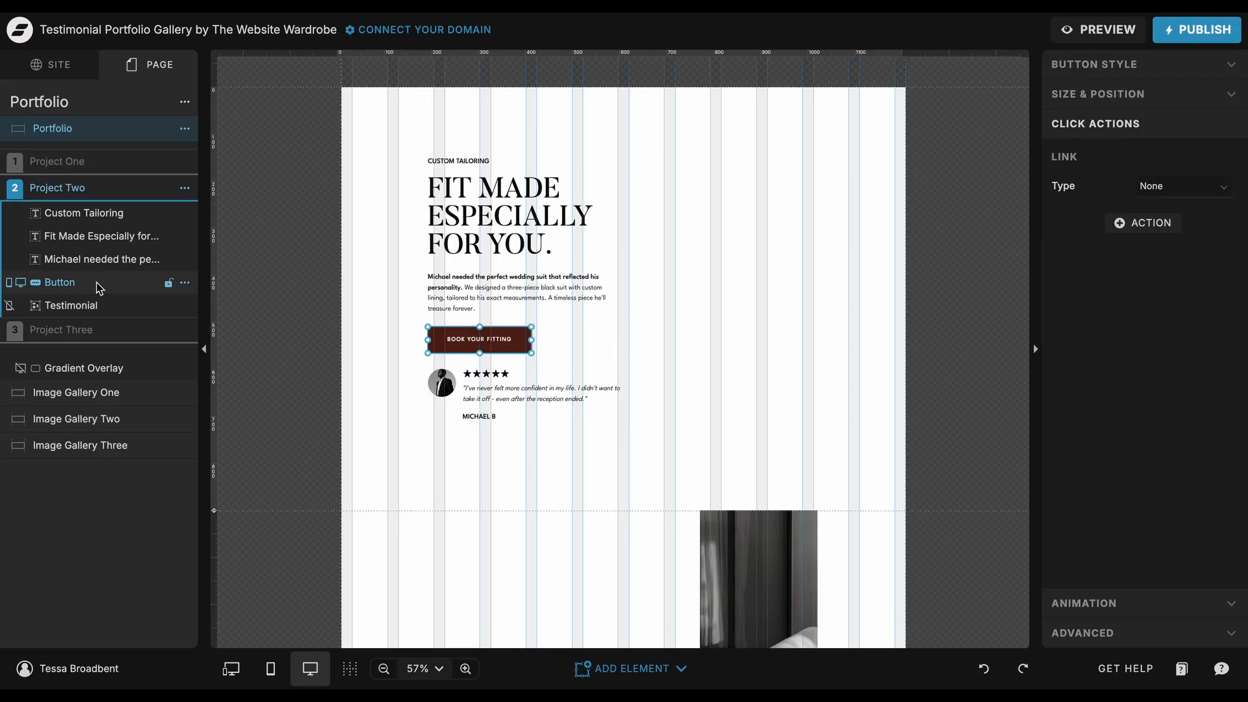
{"action": "left_click", "coordinate": [97, 331]}
{"action": "left_click", "coordinate": [96, 317]}
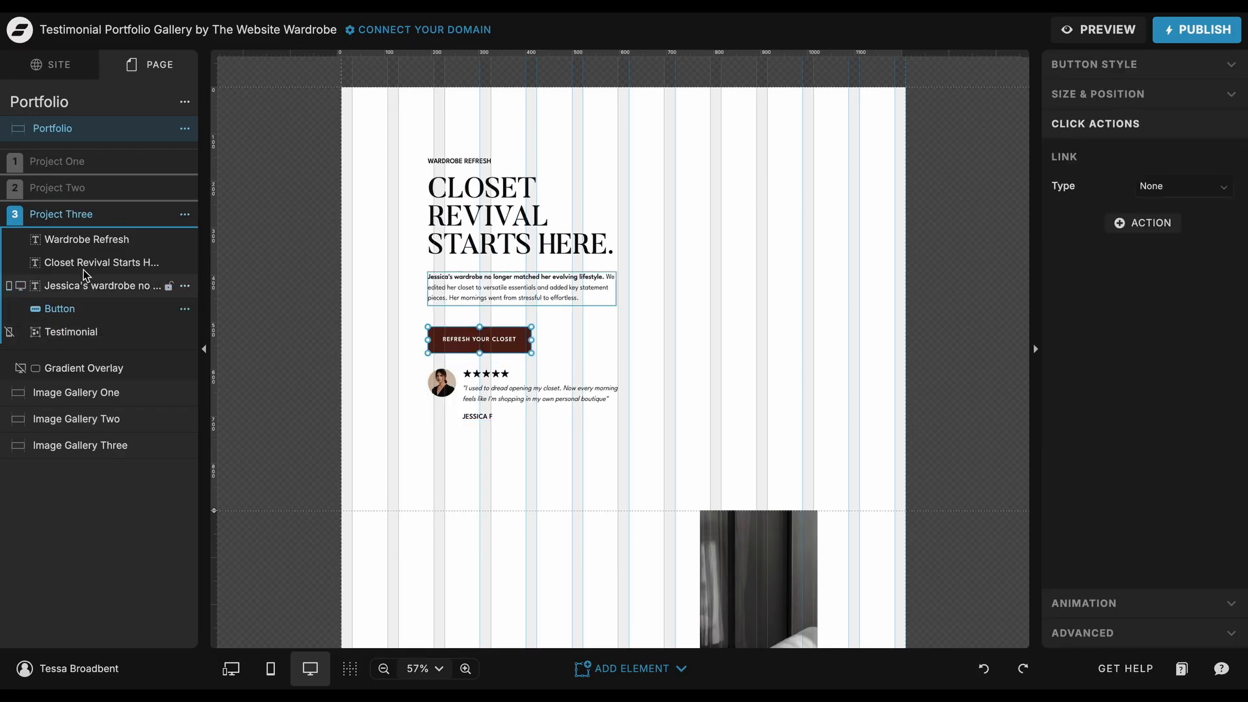
{"action": "left_click", "coordinate": [95, 167]}
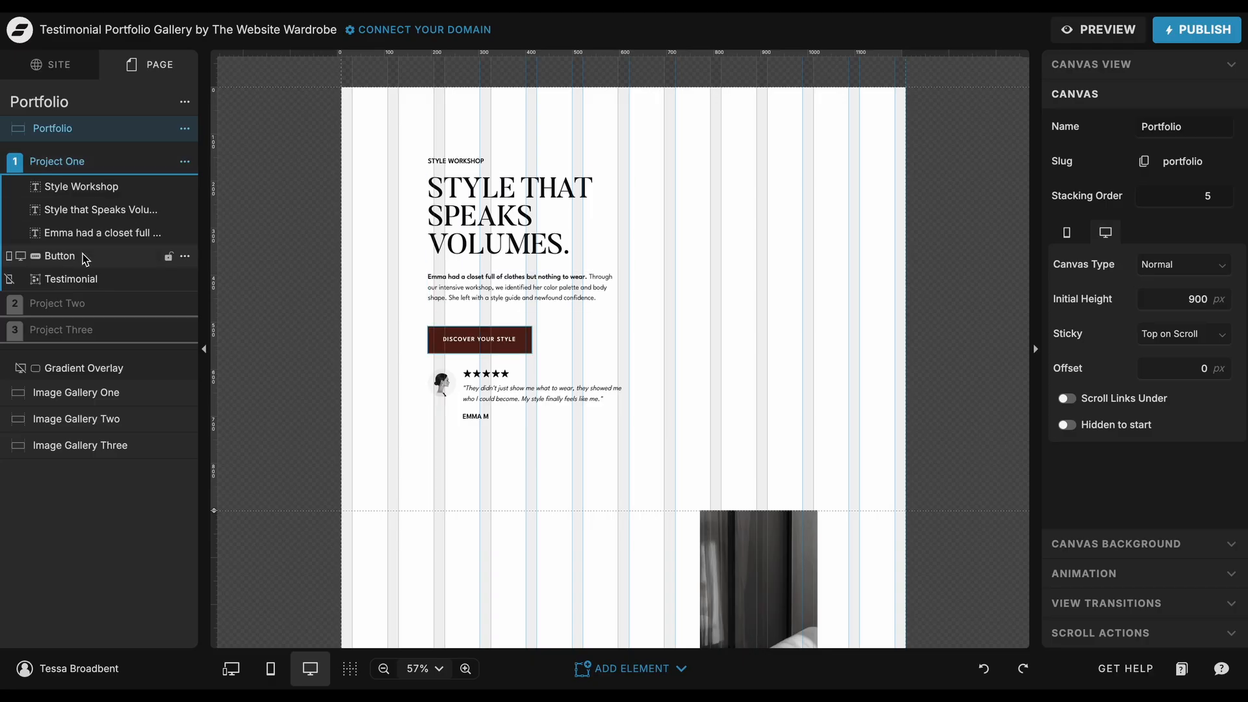
Step: Examine the Testimonial group's contents and preview Project One in mobile view before returning to desktop
{"action": "left_click", "coordinate": [530, 399]}
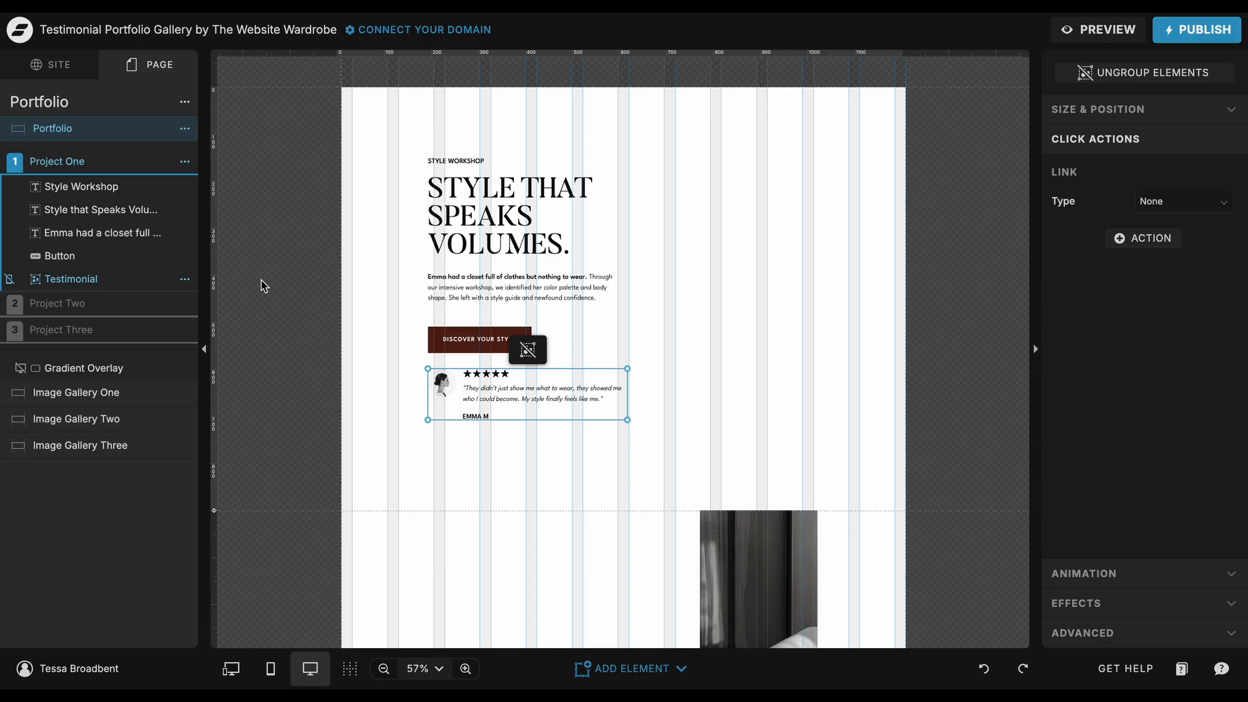
{"action": "left_click", "coordinate": [36, 279]}
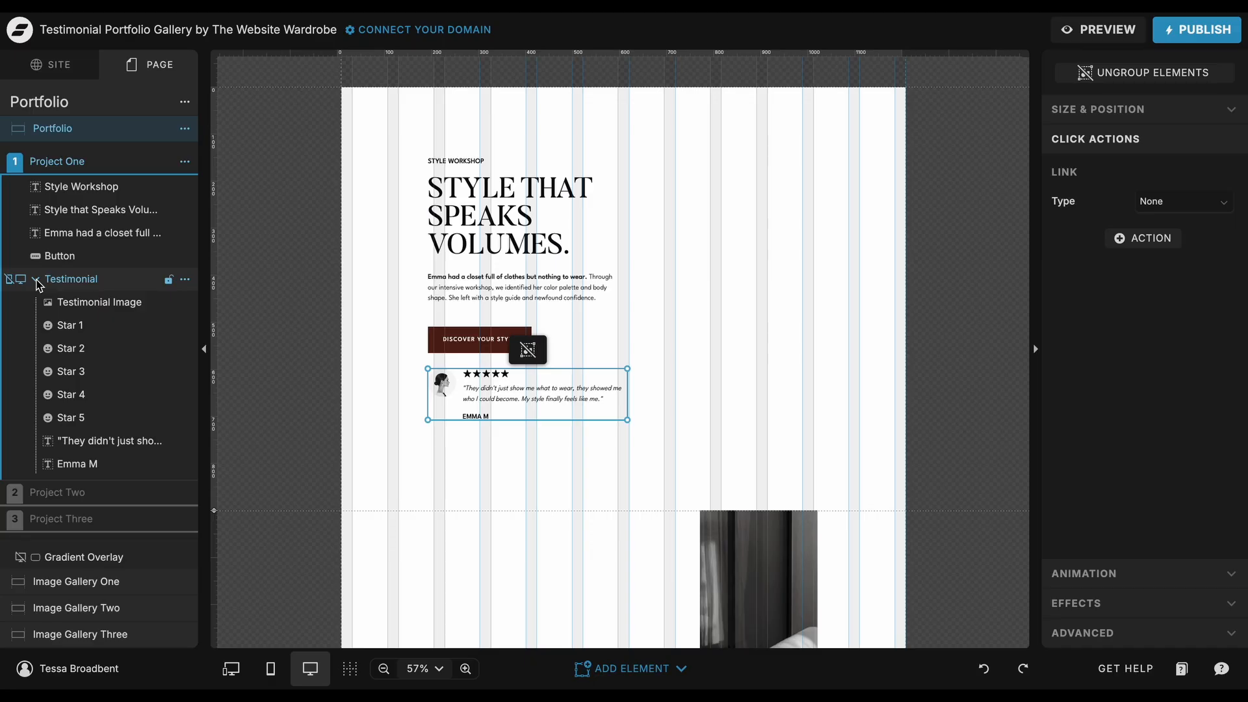
{"action": "left_click", "coordinate": [36, 279]}
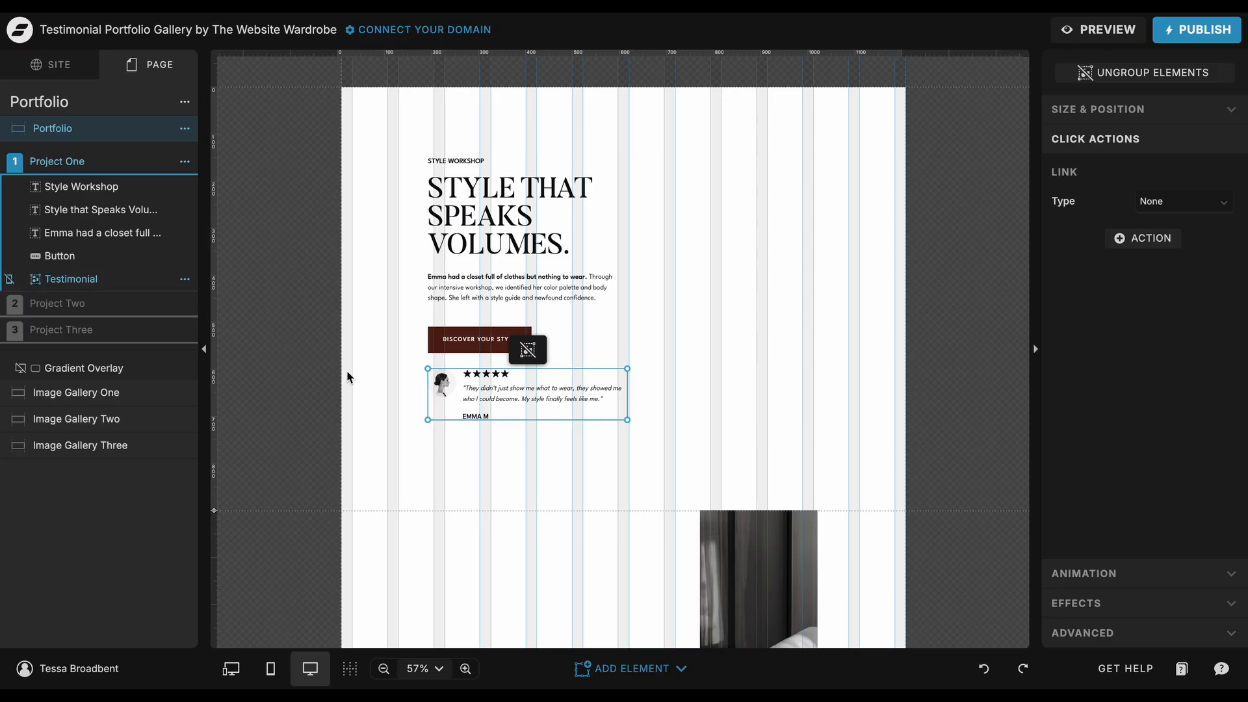
{"action": "left_click", "coordinate": [273, 670]}
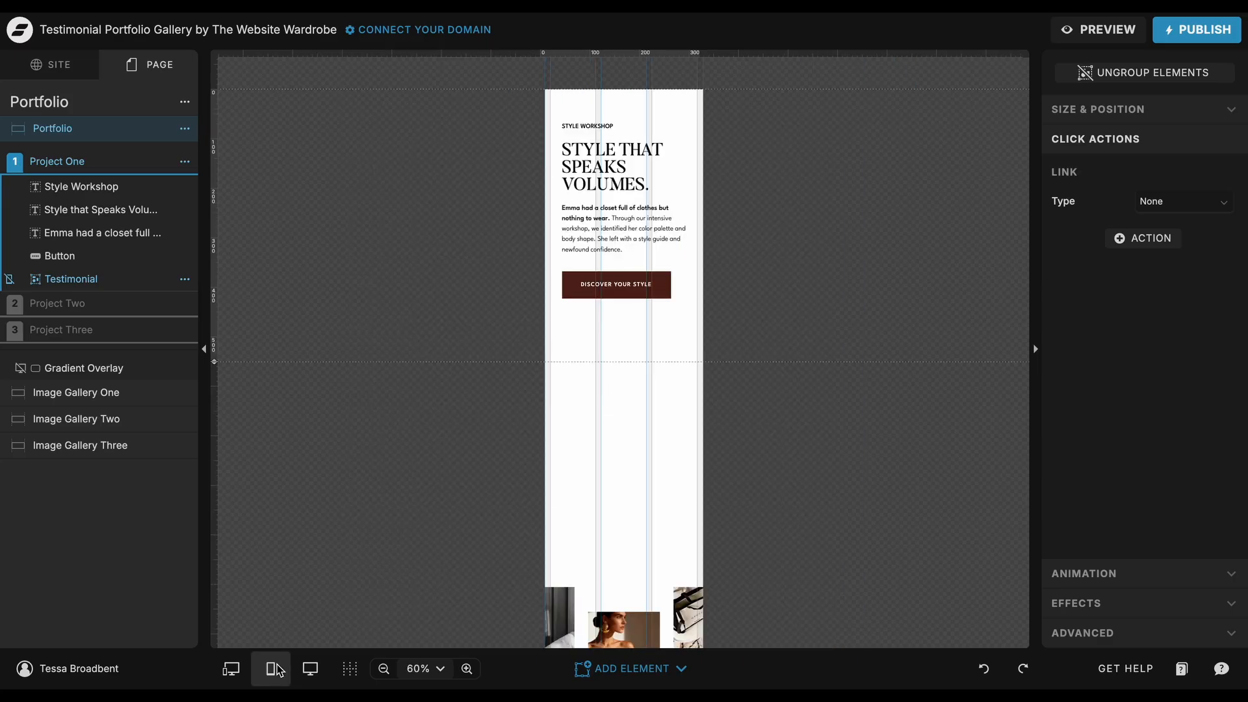
{"action": "left_click", "coordinate": [311, 669]}
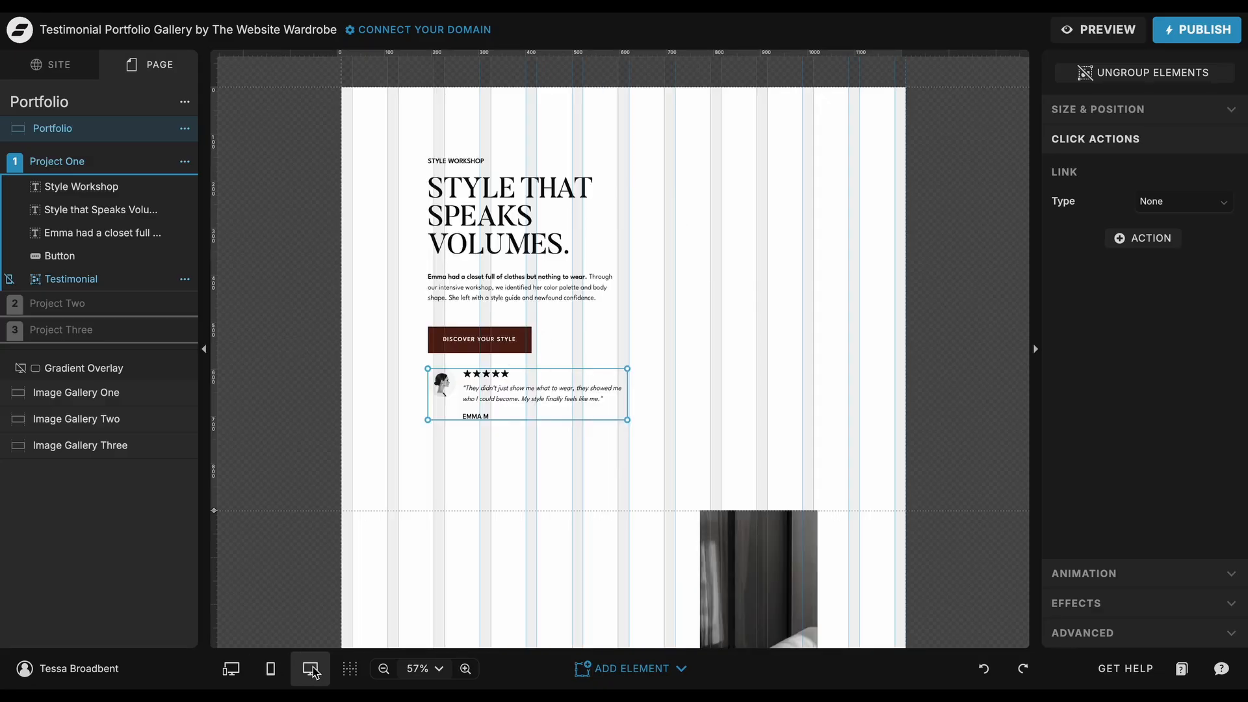
Step: Open the Project One group's options menu
{"action": "left_click", "coordinate": [190, 166]}
{"action": "left_click", "coordinate": [186, 163]}
{"action": "left_click", "coordinate": [184, 164]}
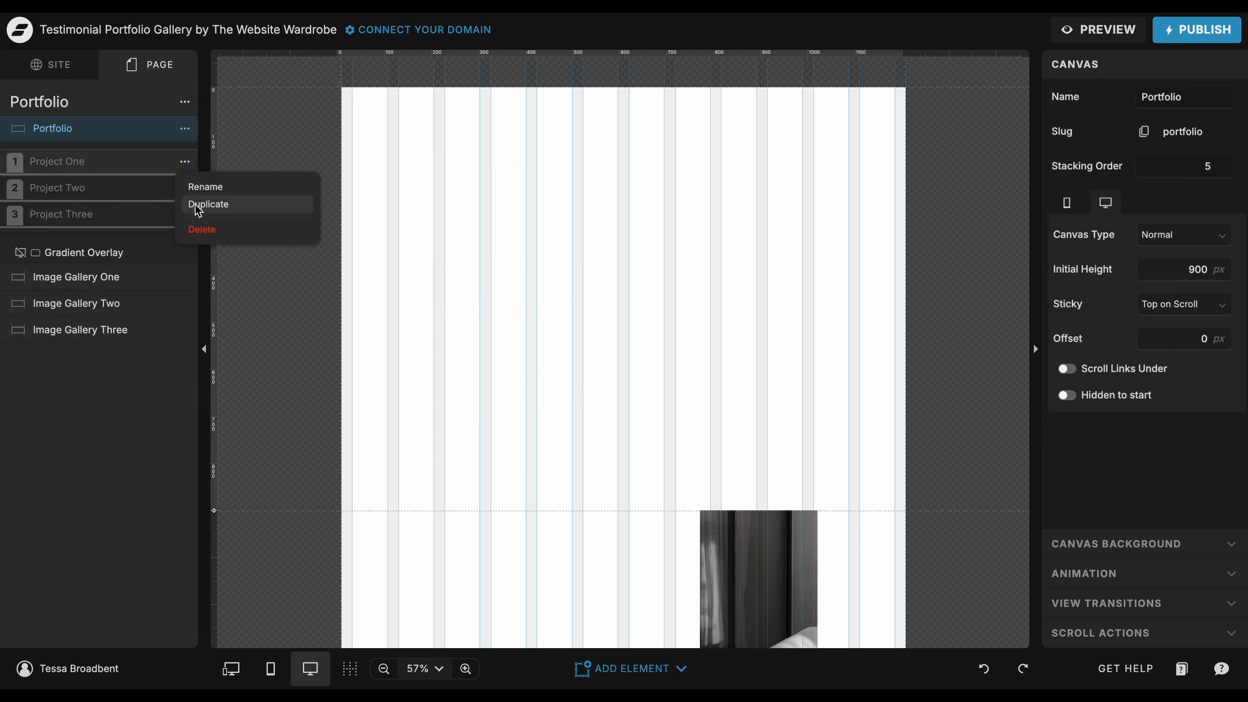
{"action": "left_click", "coordinate": [184, 161]}
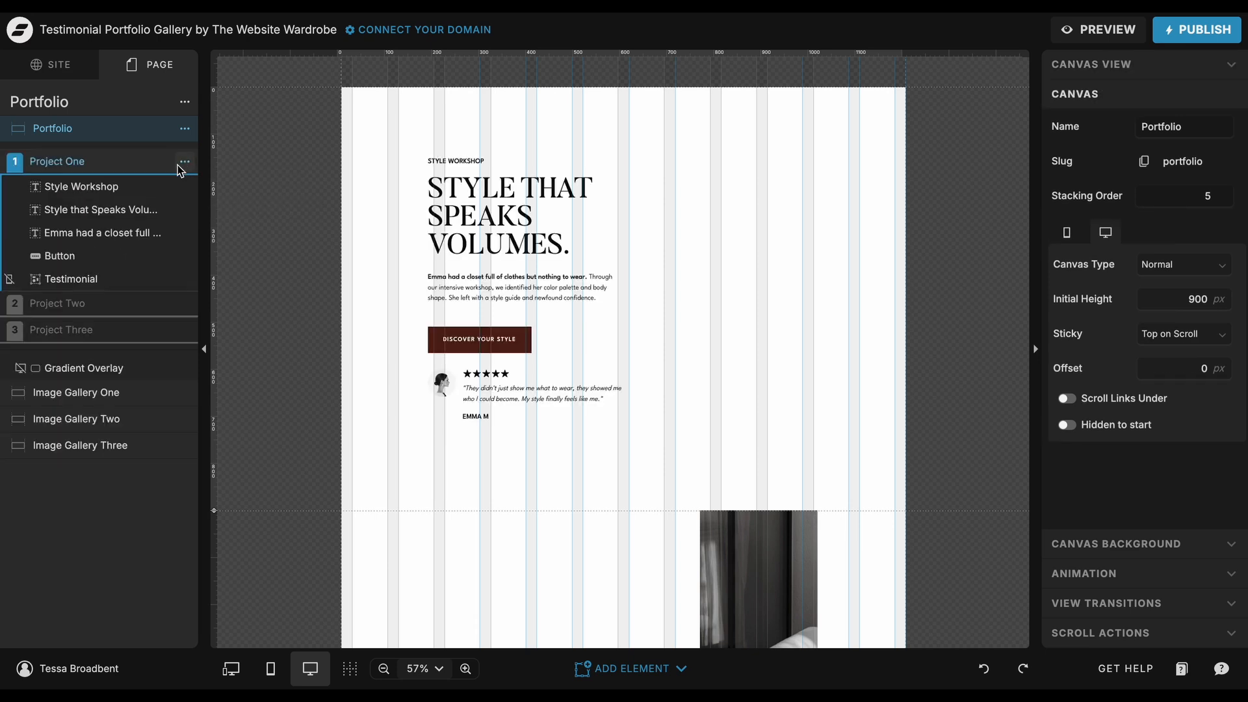
Step: Select every element in Project One from the Style Workshop text through the Testimonial group
{"action": "left_click", "coordinate": [118, 187]}
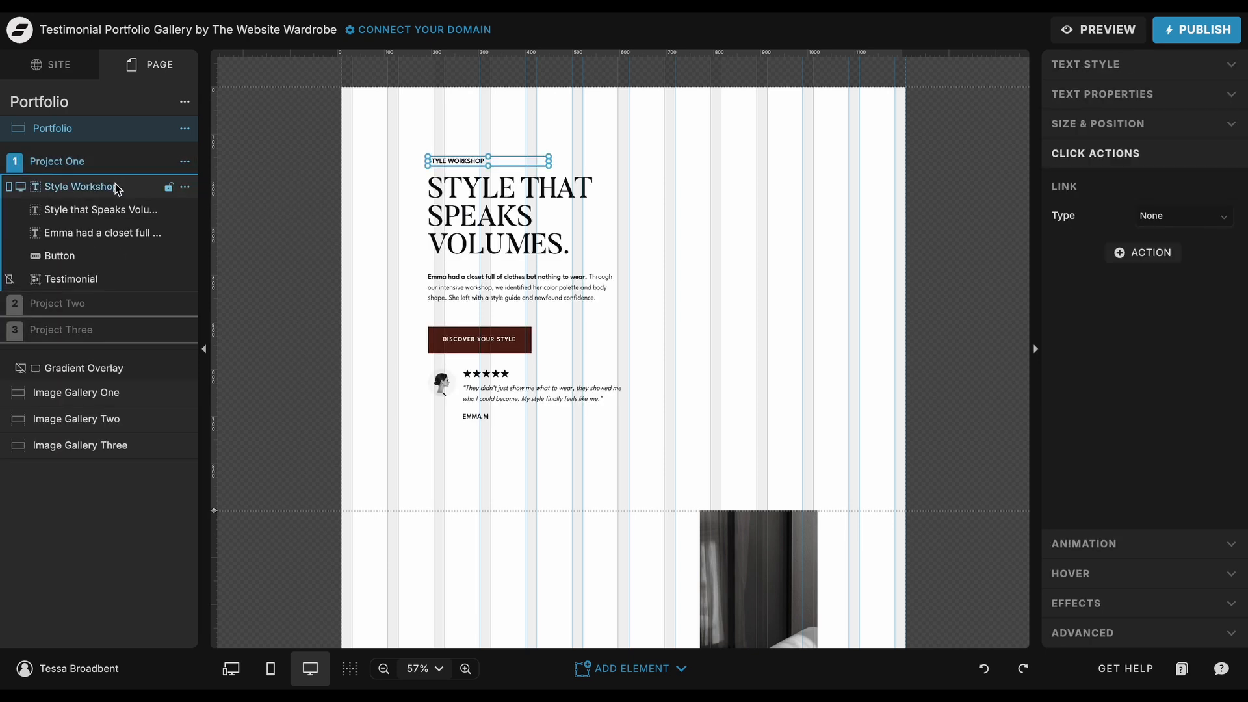
{"action": "left_click", "coordinate": [104, 280], "text": "shift"}
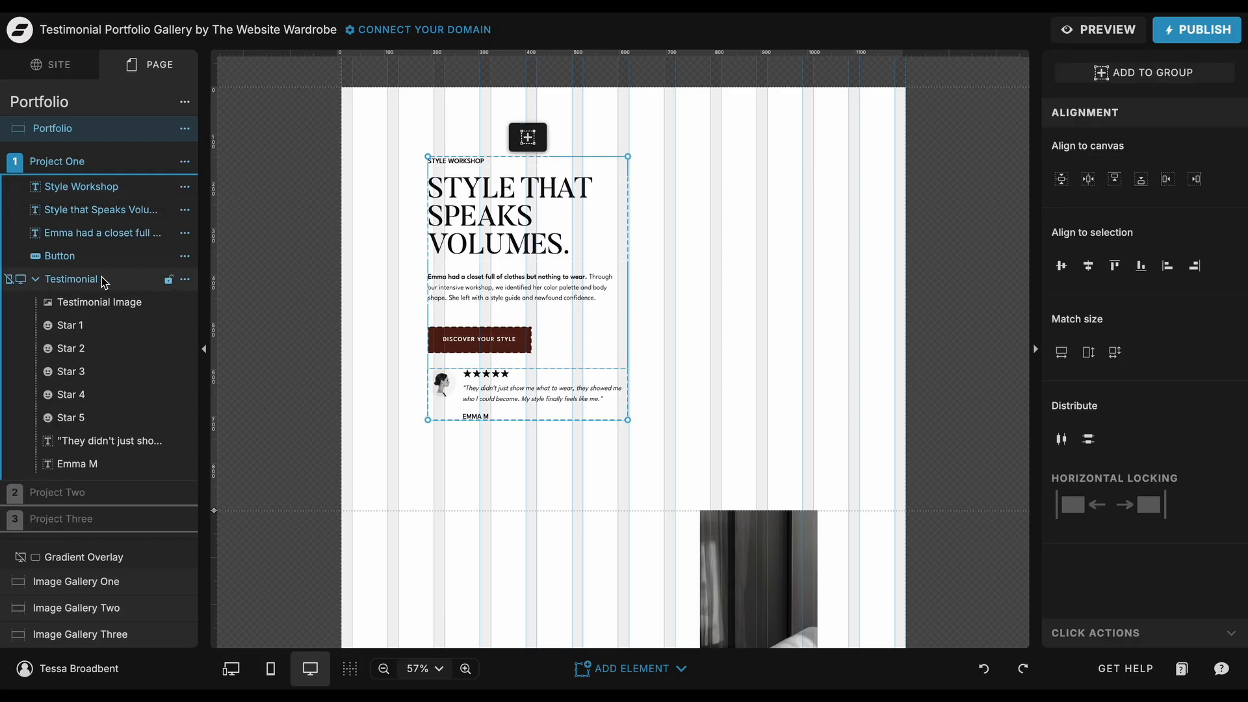
{"action": "left_click", "coordinate": [122, 171]}
{"action": "left_click", "coordinate": [123, 170]}
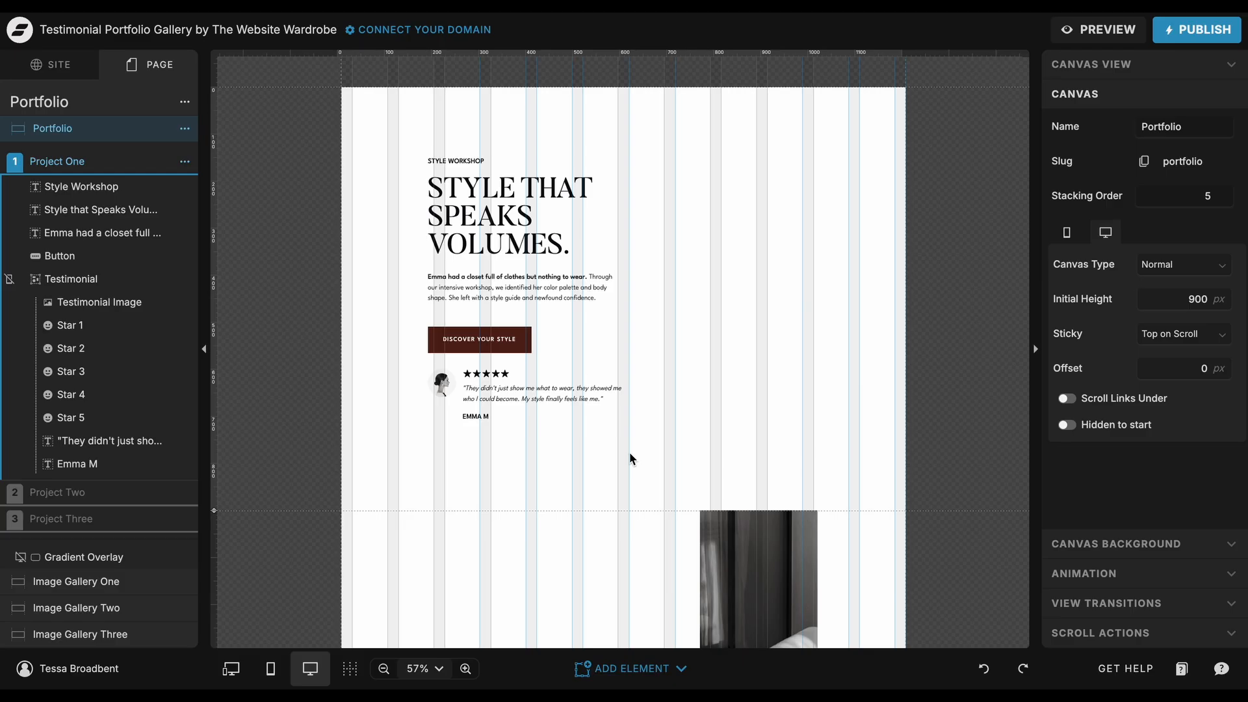
Step: Inspect the Portfolio canvas's view transition settings, including the Canvas View In type and time
{"action": "left_click", "coordinate": [1057, 611]}
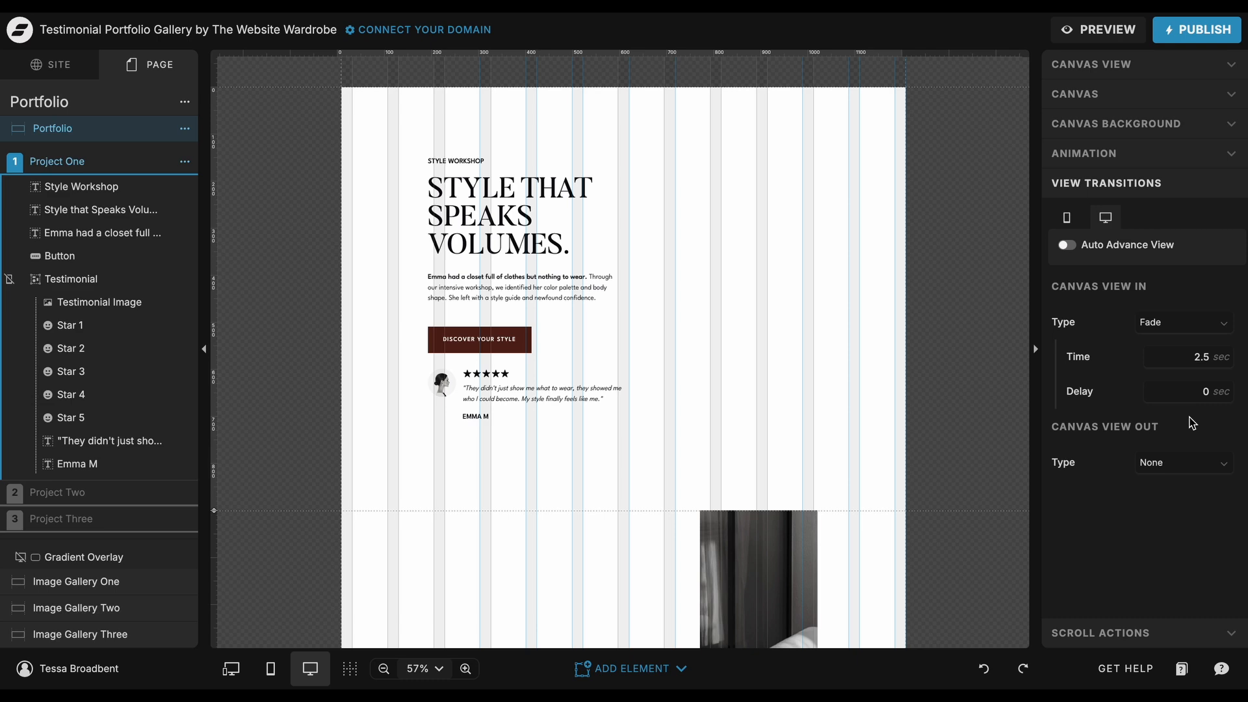
{"action": "left_click", "coordinate": [1192, 367]}
{"action": "left_click_drag", "start_coordinate": [1195, 358], "coordinate": [1214, 362]}
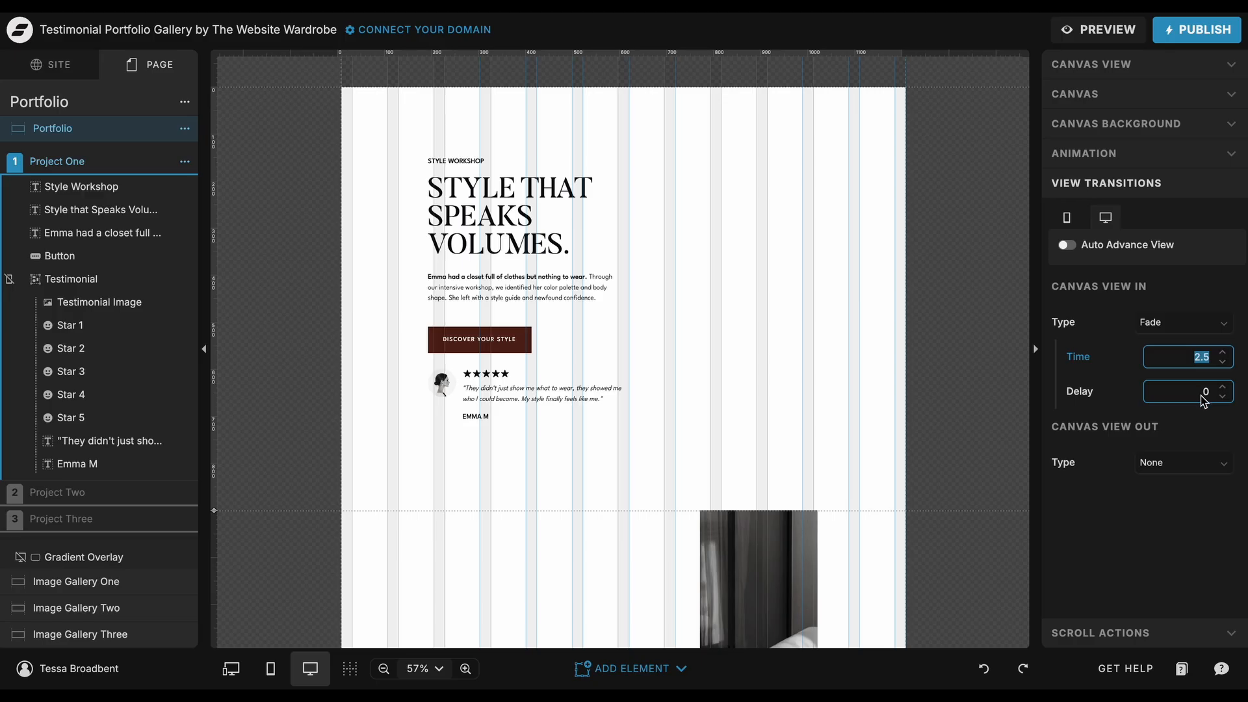
{"action": "left_click", "coordinate": [1205, 426]}
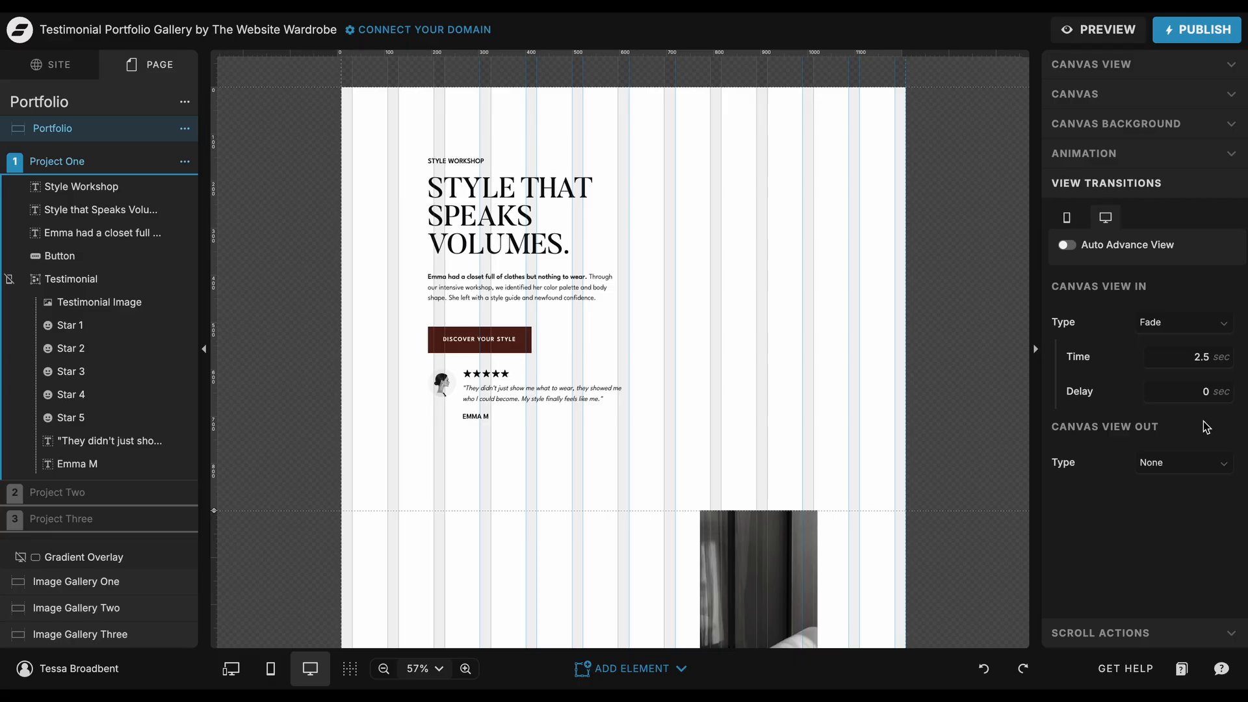
{"action": "left_click", "coordinate": [1184, 327]}
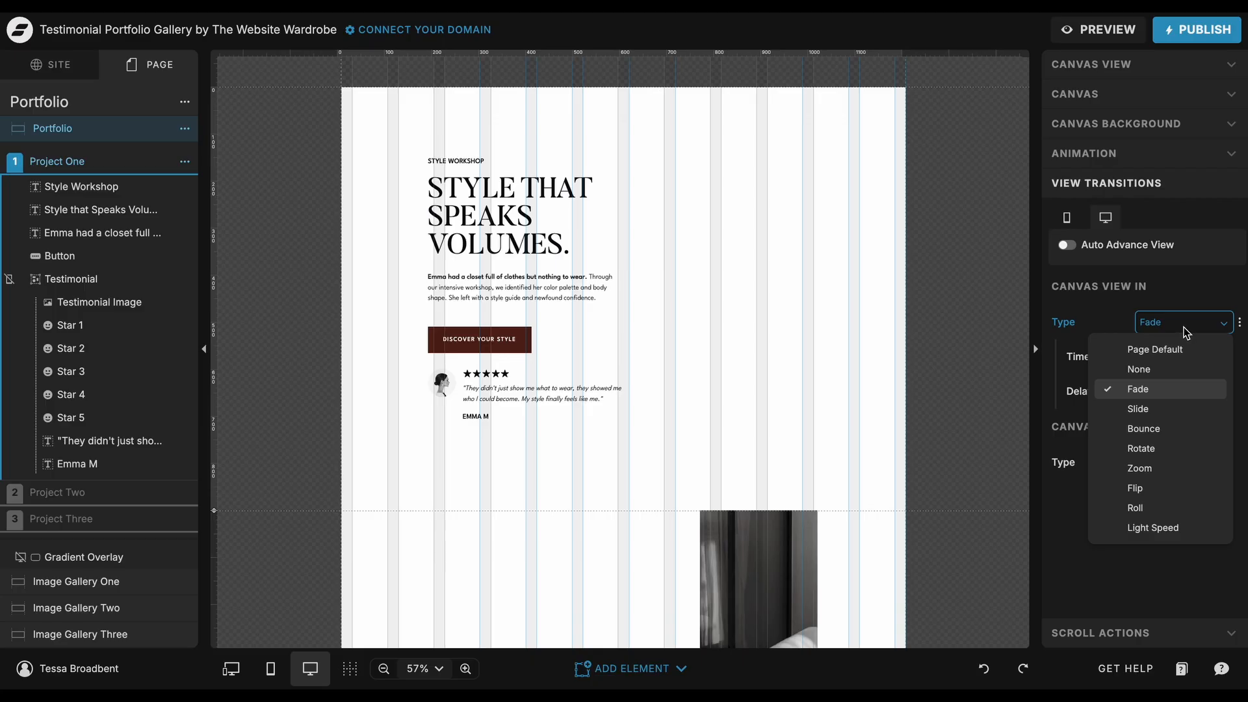
{"action": "left_click", "coordinate": [1157, 390]}
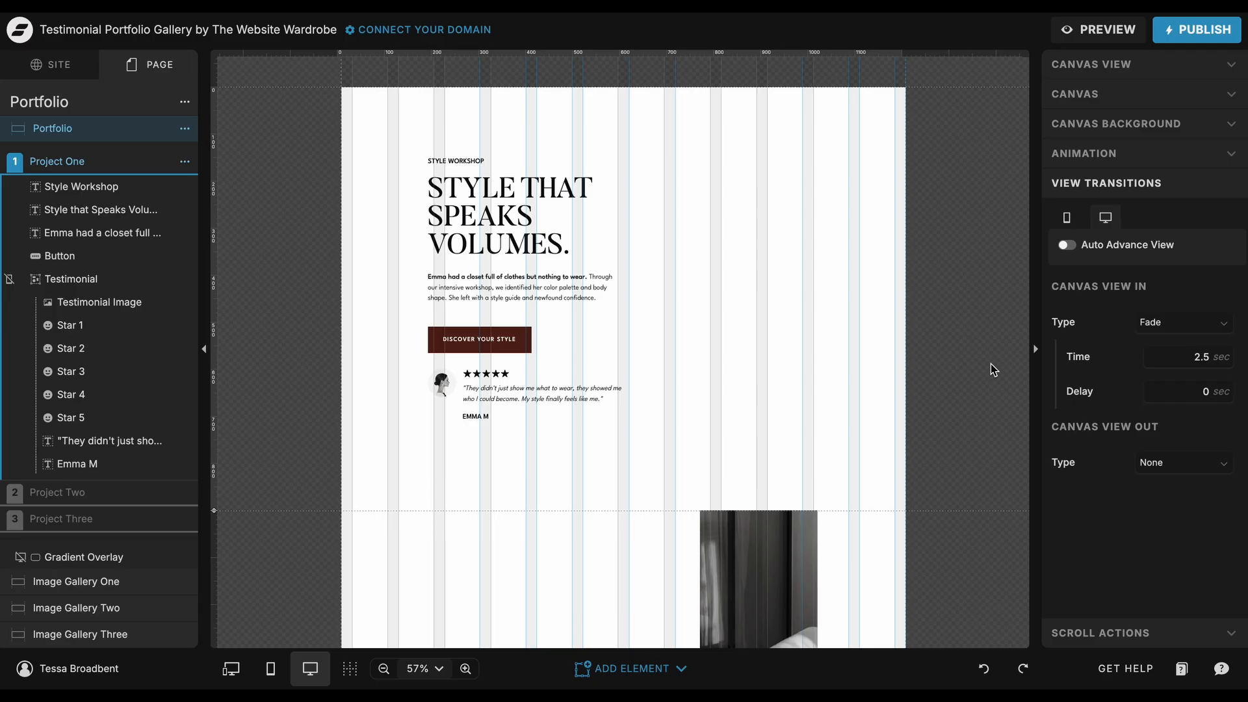
Step: Scroll through the image gallery canvases and compare the view transitions of Image Gallery One, Two and Three
{"action": "scroll", "coordinate": [990, 364], "scroll_direction": "down", "scroll_amount": 10}
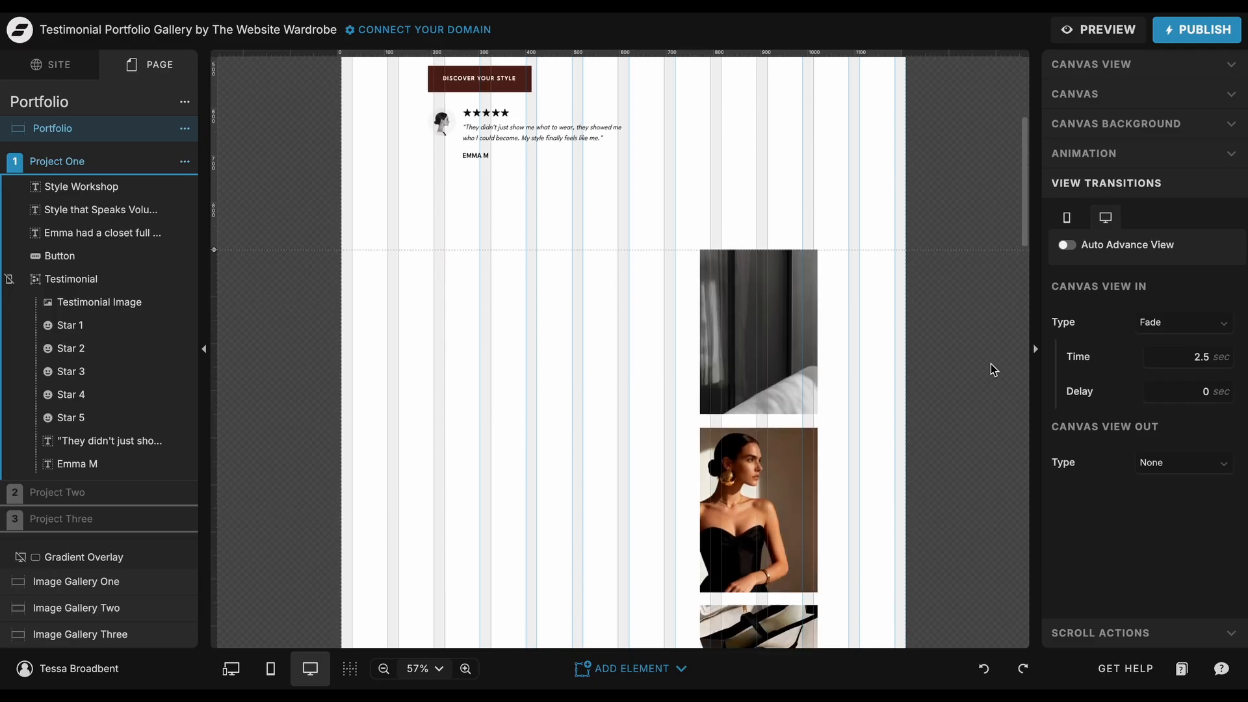
{"action": "scroll", "coordinate": [990, 364], "scroll_direction": "down", "scroll_amount": 1}
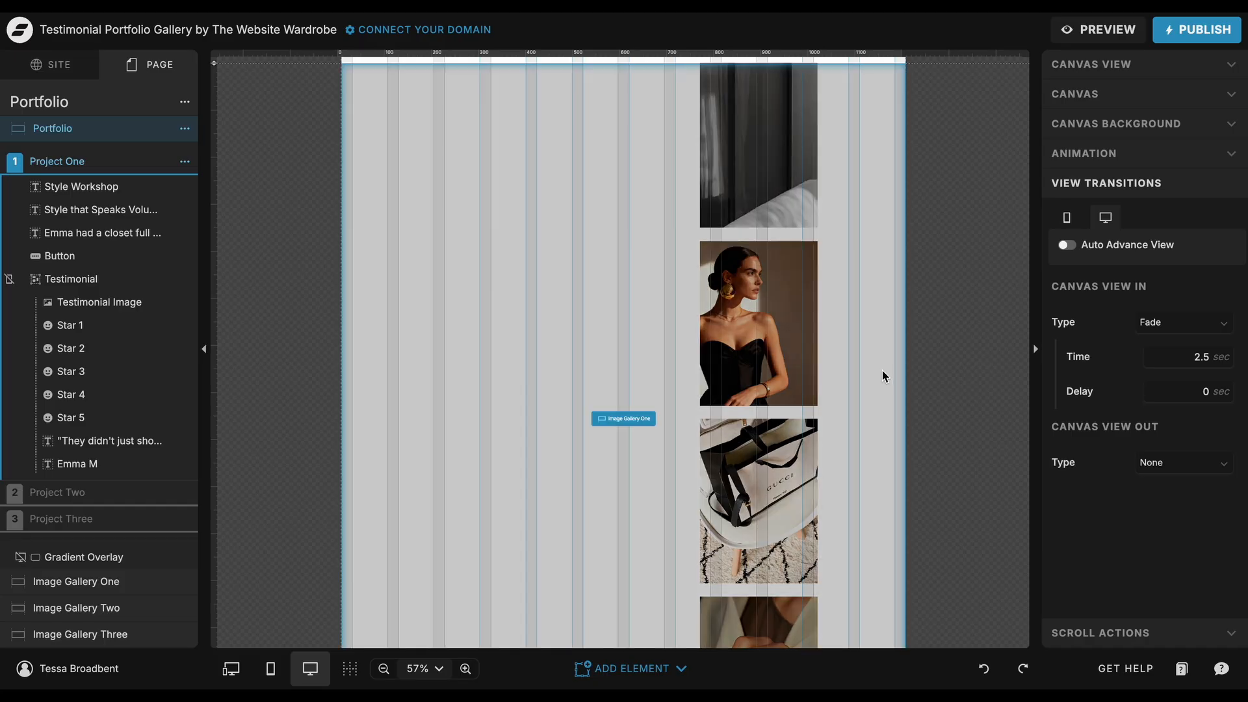
{"action": "left_click", "coordinate": [882, 371]}
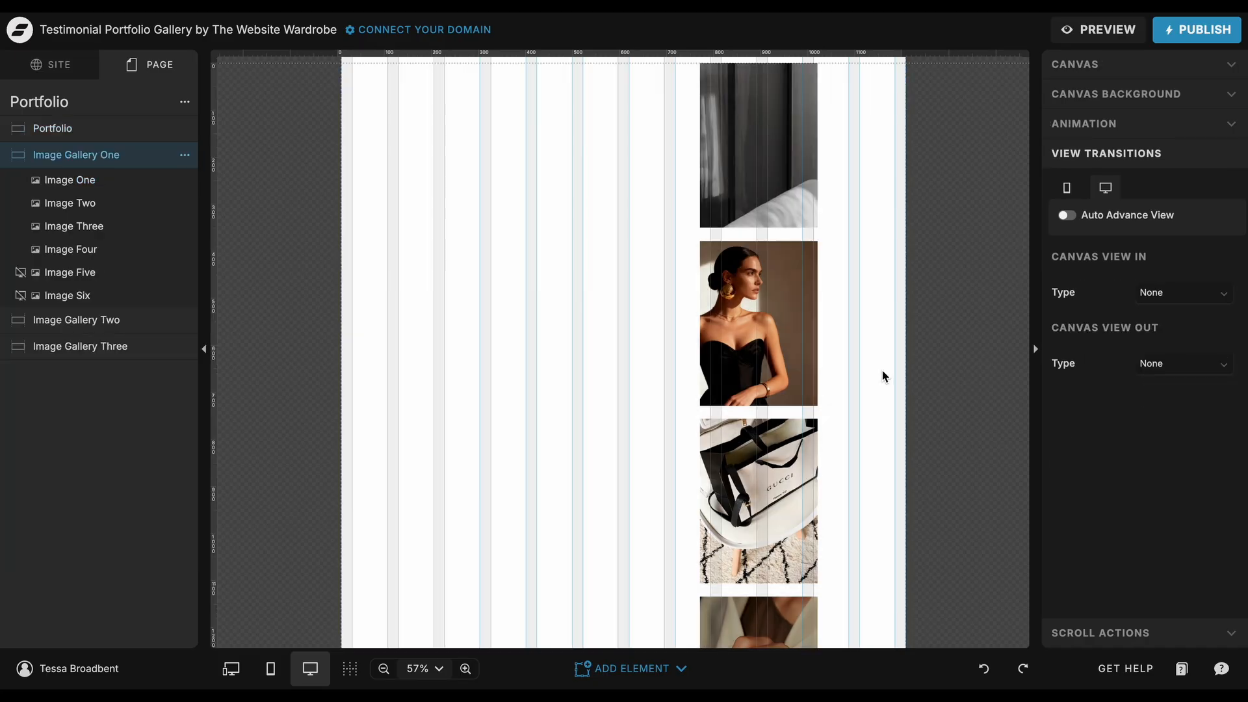
{"action": "scroll", "coordinate": [883, 372], "scroll_direction": "down", "scroll_amount": 11}
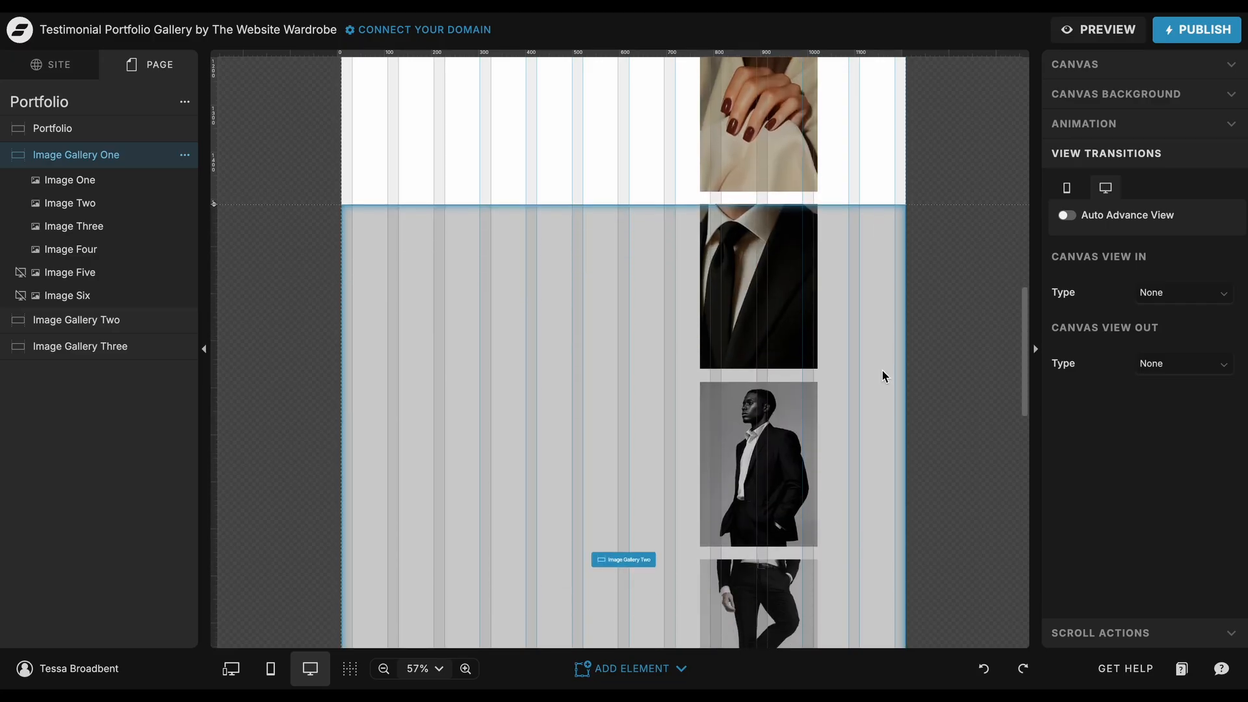
{"action": "left_click", "coordinate": [883, 371]}
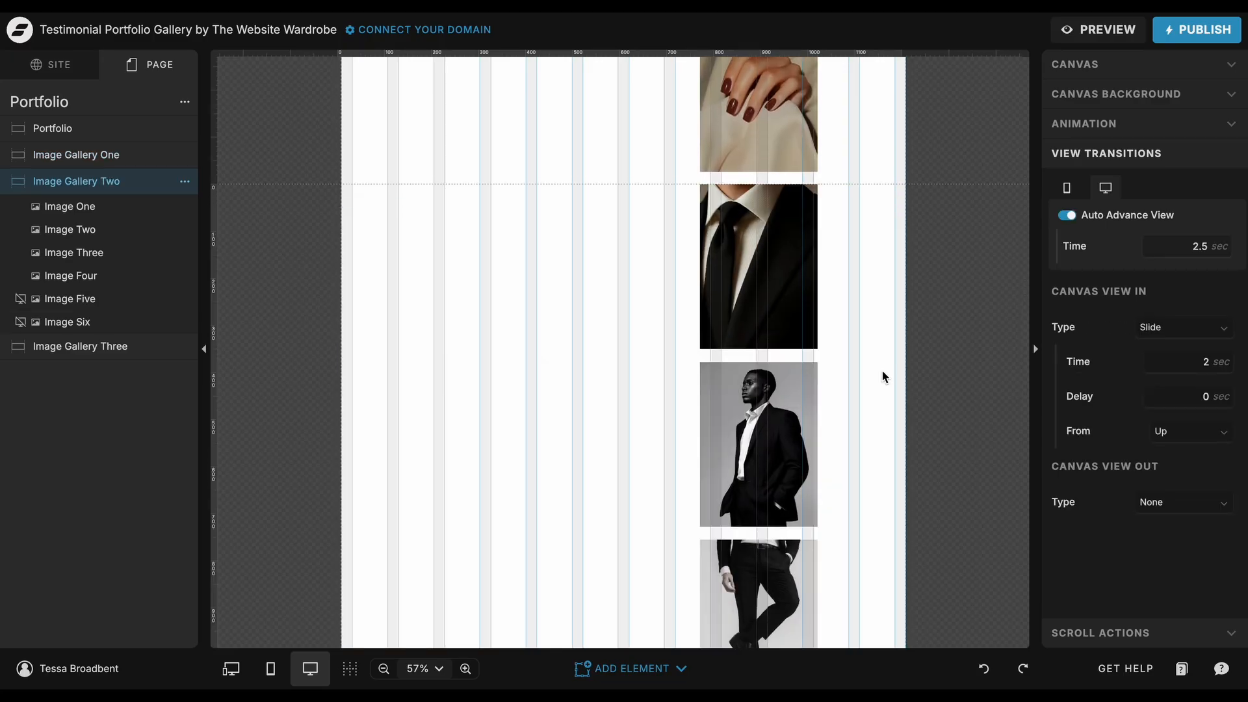
{"action": "scroll", "coordinate": [882, 372], "scroll_direction": "down", "scroll_amount": 12}
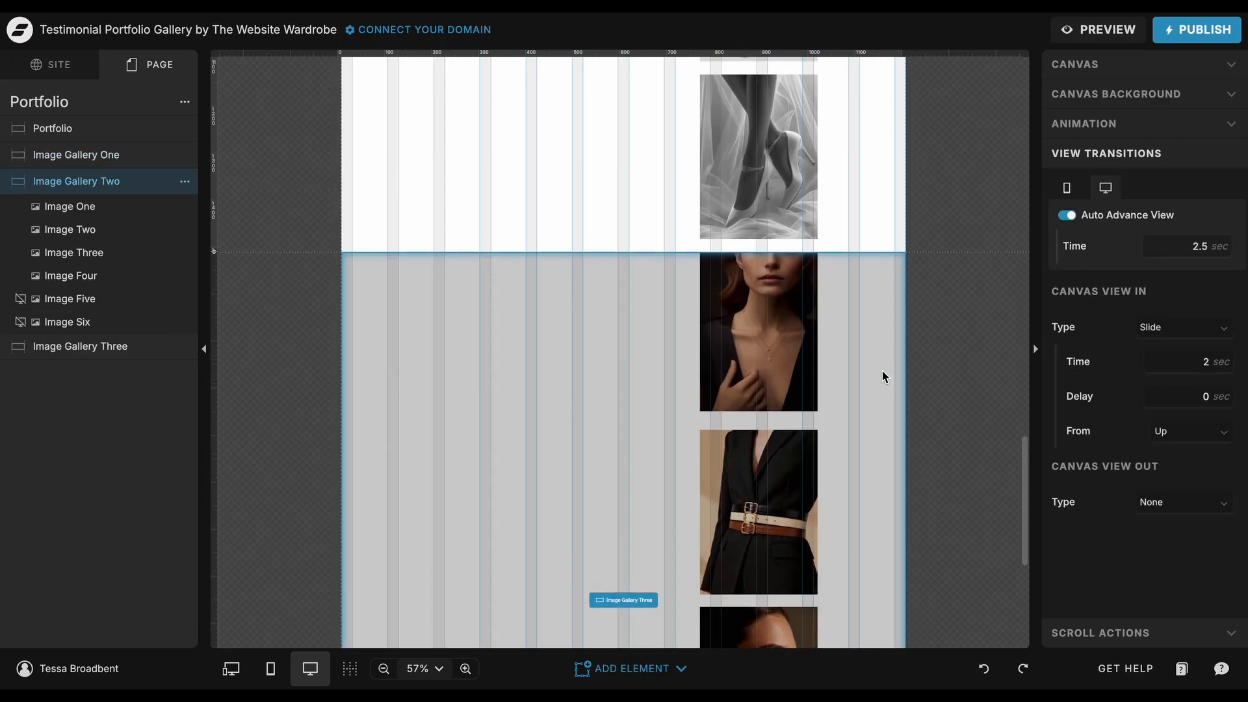
{"action": "left_click", "coordinate": [882, 371]}
Step: Examine Image One in Image Gallery One, opening its swap-image library without choosing a new image
{"action": "scroll", "coordinate": [882, 377], "scroll_direction": "up", "scroll_amount": 12}
{"action": "scroll", "coordinate": [882, 374], "scroll_direction": "up", "scroll_amount": 6}
{"action": "left_click", "coordinate": [755, 248]}
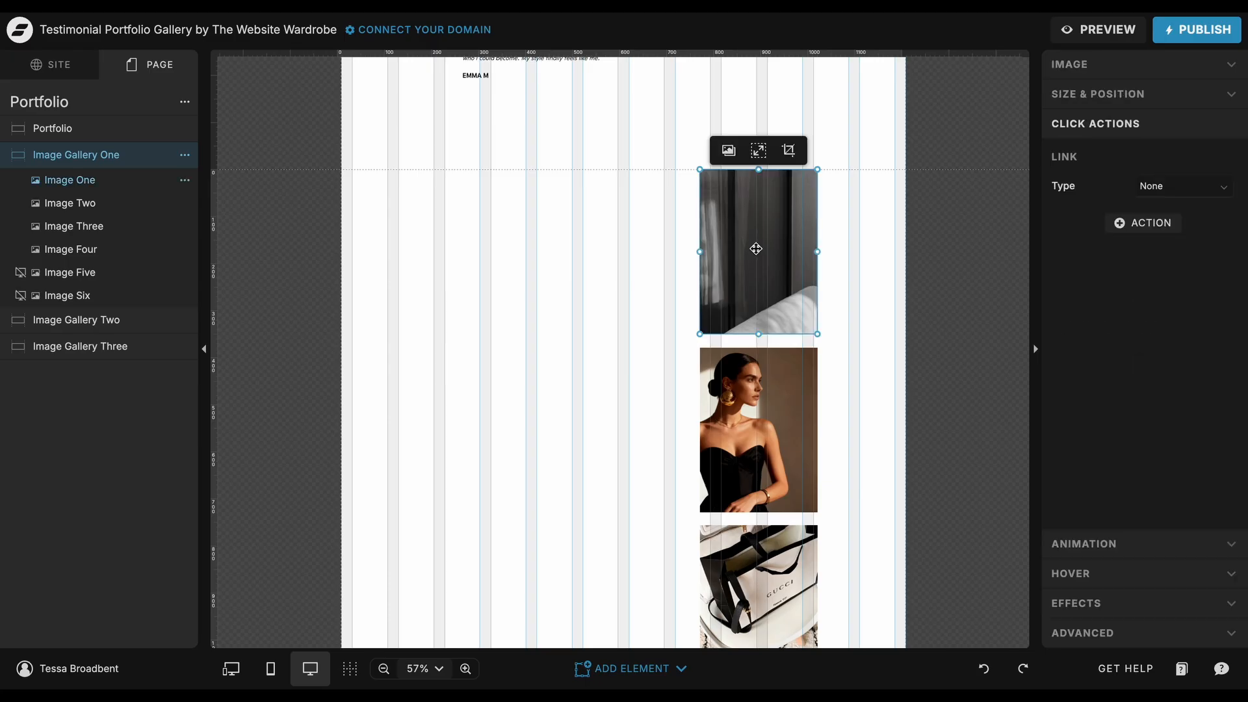
{"action": "left_click", "coordinate": [1078, 69]}
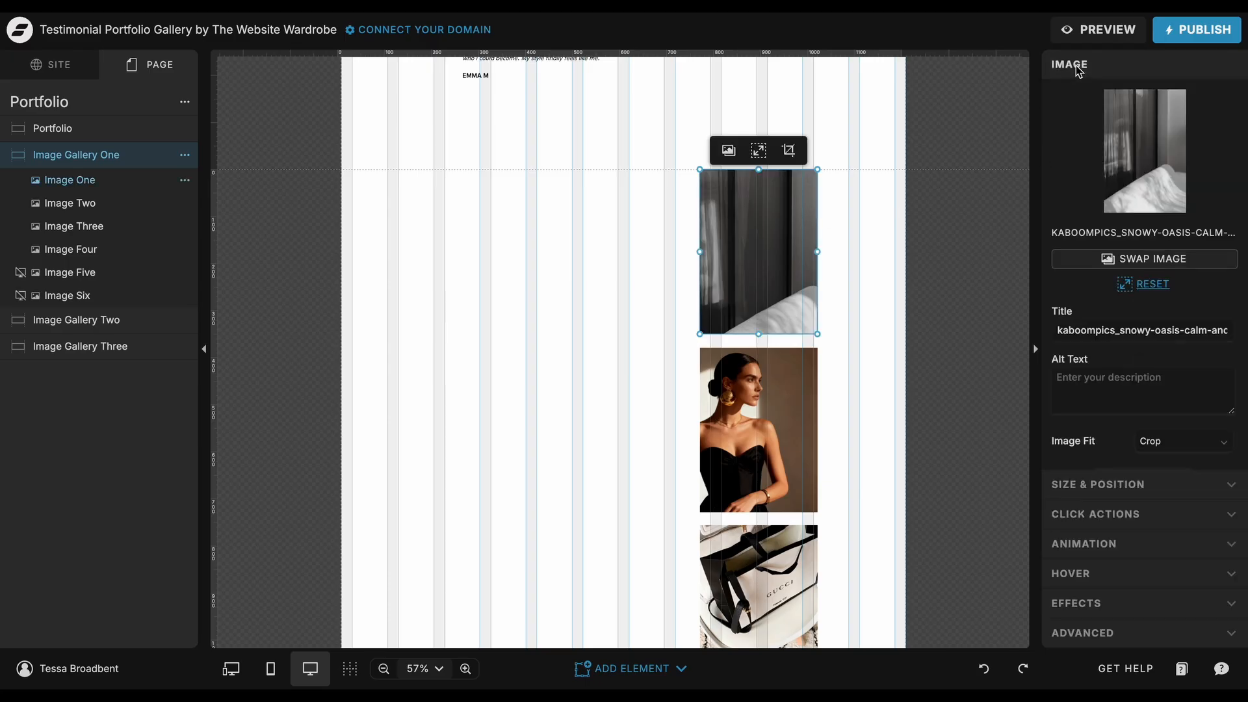
{"action": "left_click", "coordinate": [1149, 260]}
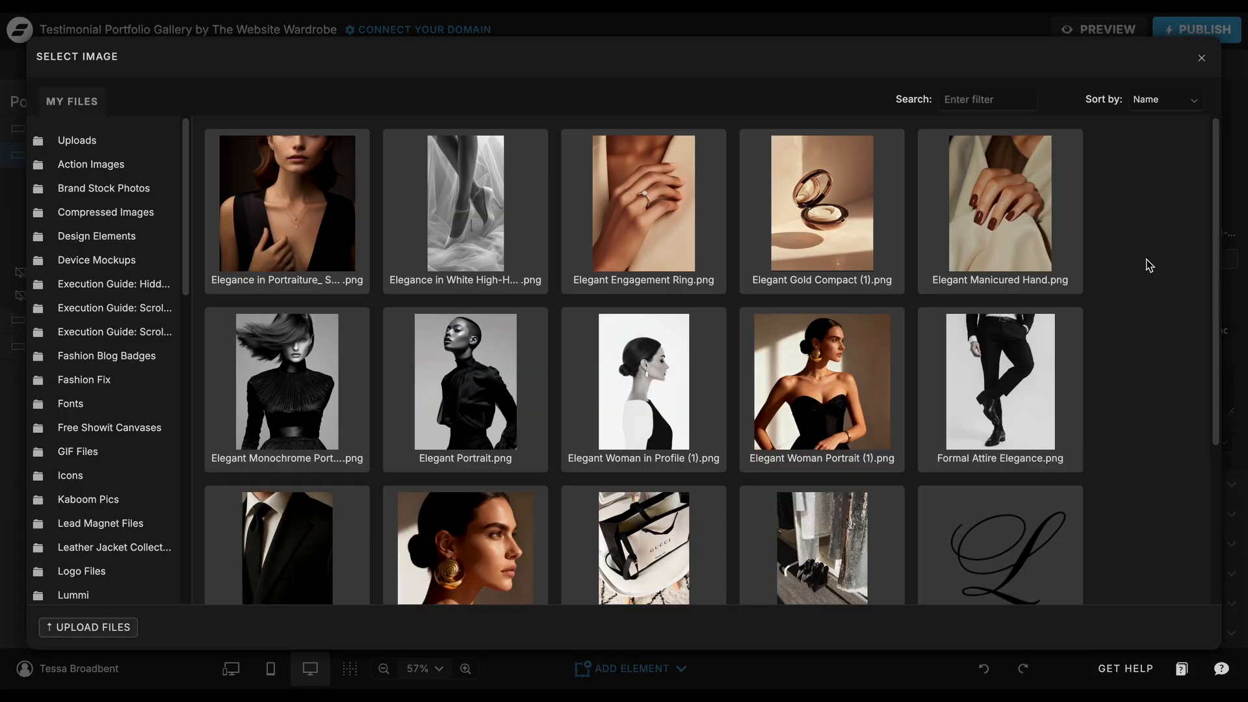
{"action": "left_click", "coordinate": [1203, 59]}
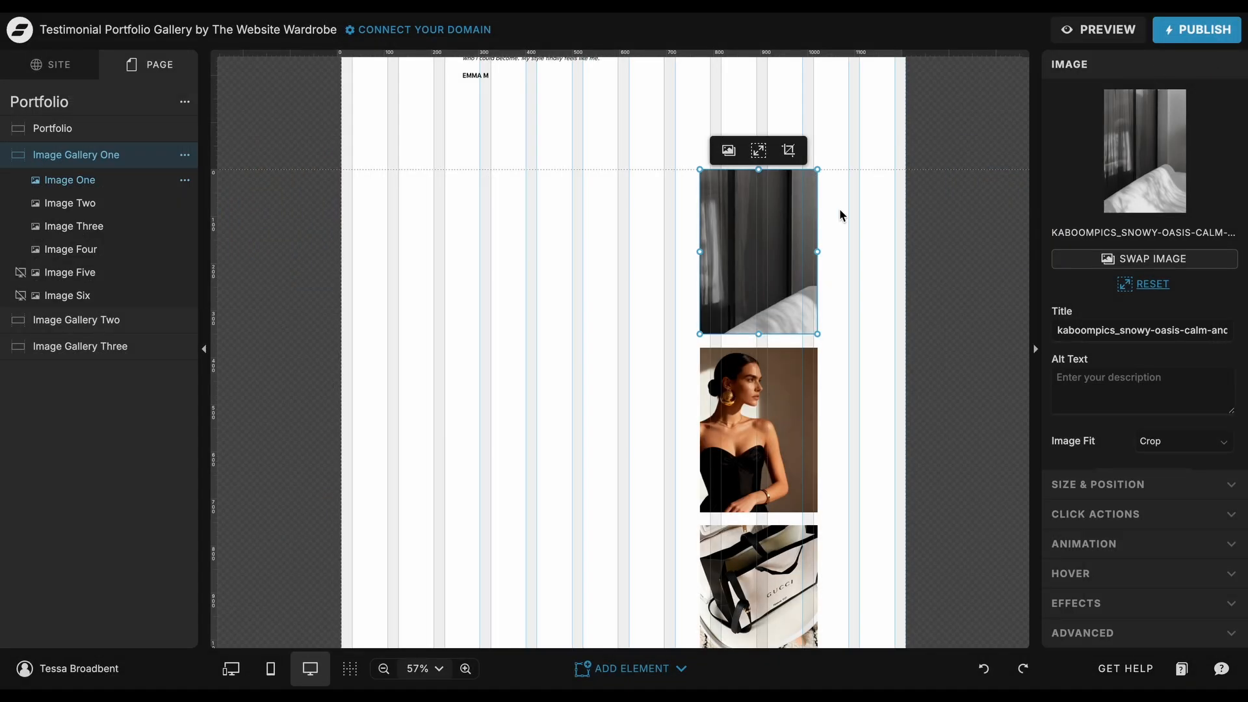
{"action": "double_click", "coordinate": [802, 256]}
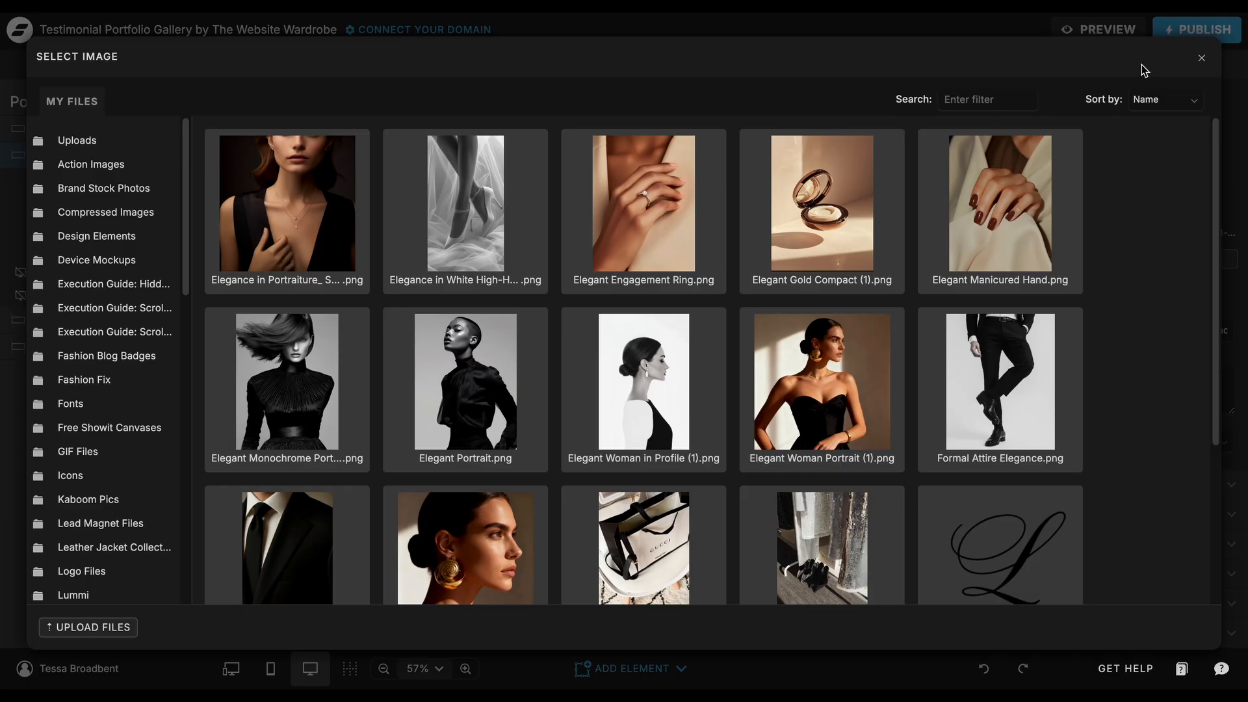
{"action": "left_click", "coordinate": [1202, 58]}
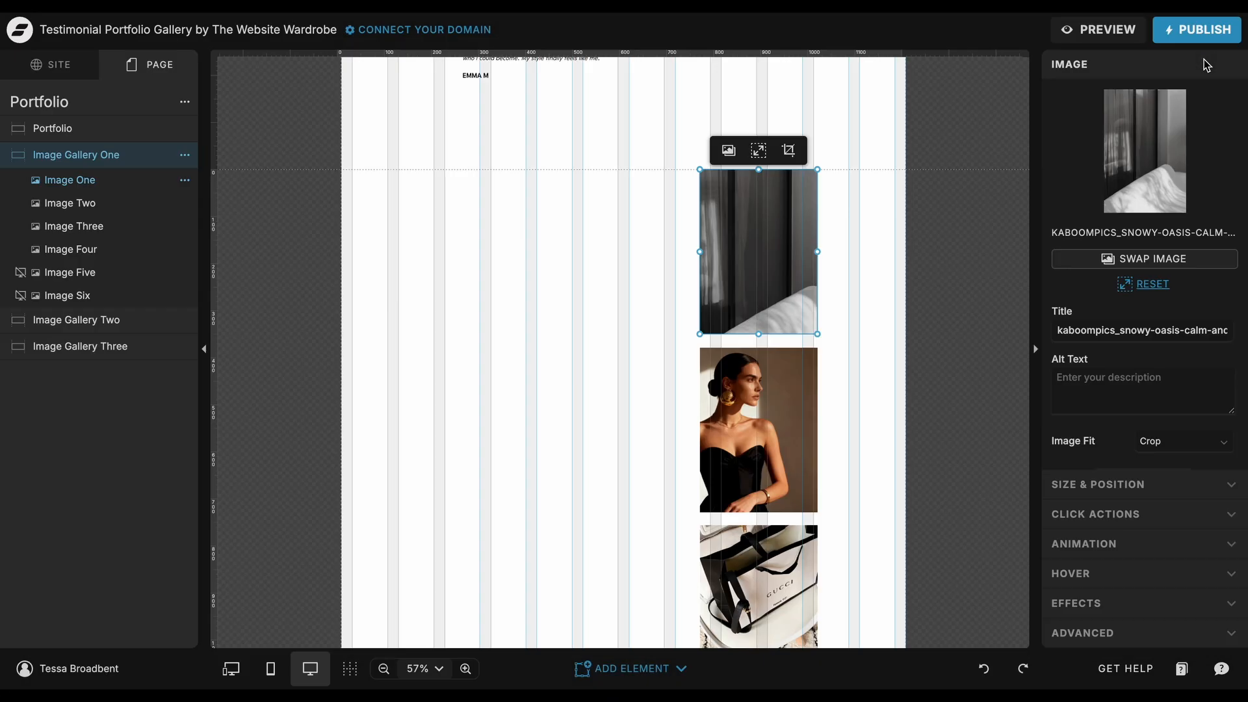
{"action": "left_click", "coordinate": [924, 238]}
Step: Inspect the Image Gallery One canvas settings, including its initial height, then return to the Portfolio canvas
{"action": "scroll", "coordinate": [924, 238], "scroll_direction": "down", "scroll_amount": 5}
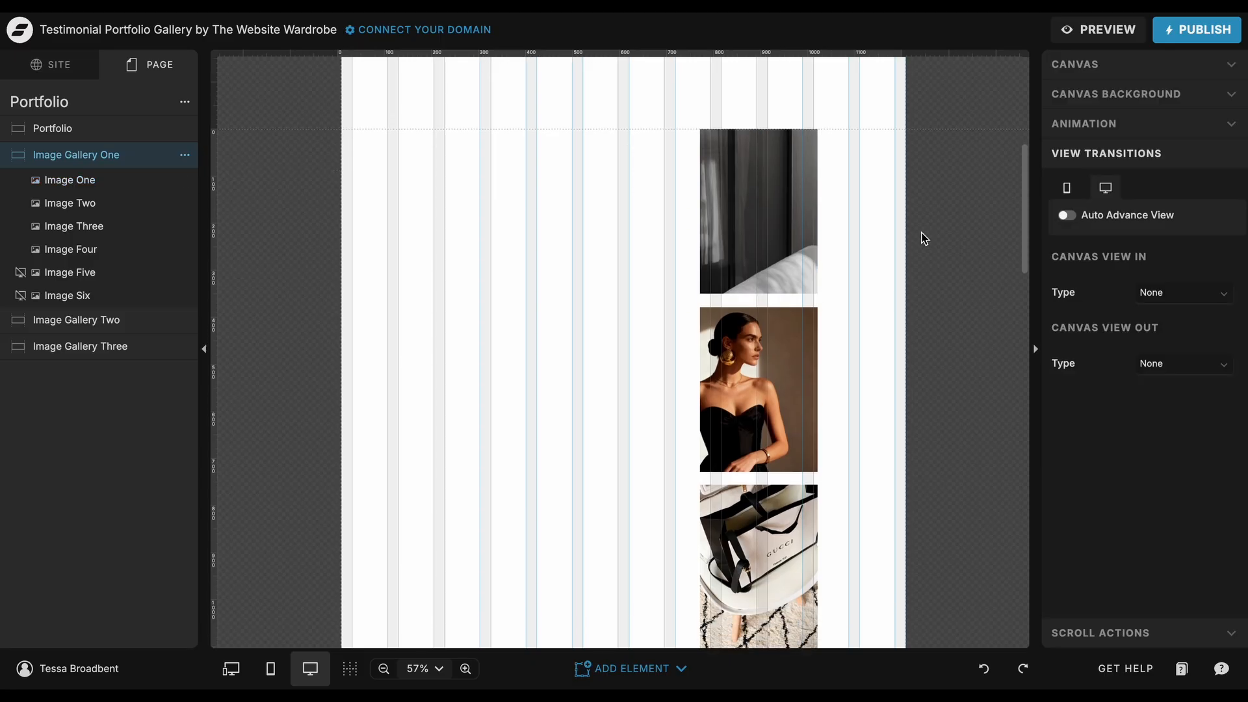
{"action": "scroll", "coordinate": [924, 238], "scroll_direction": "down", "scroll_amount": 10}
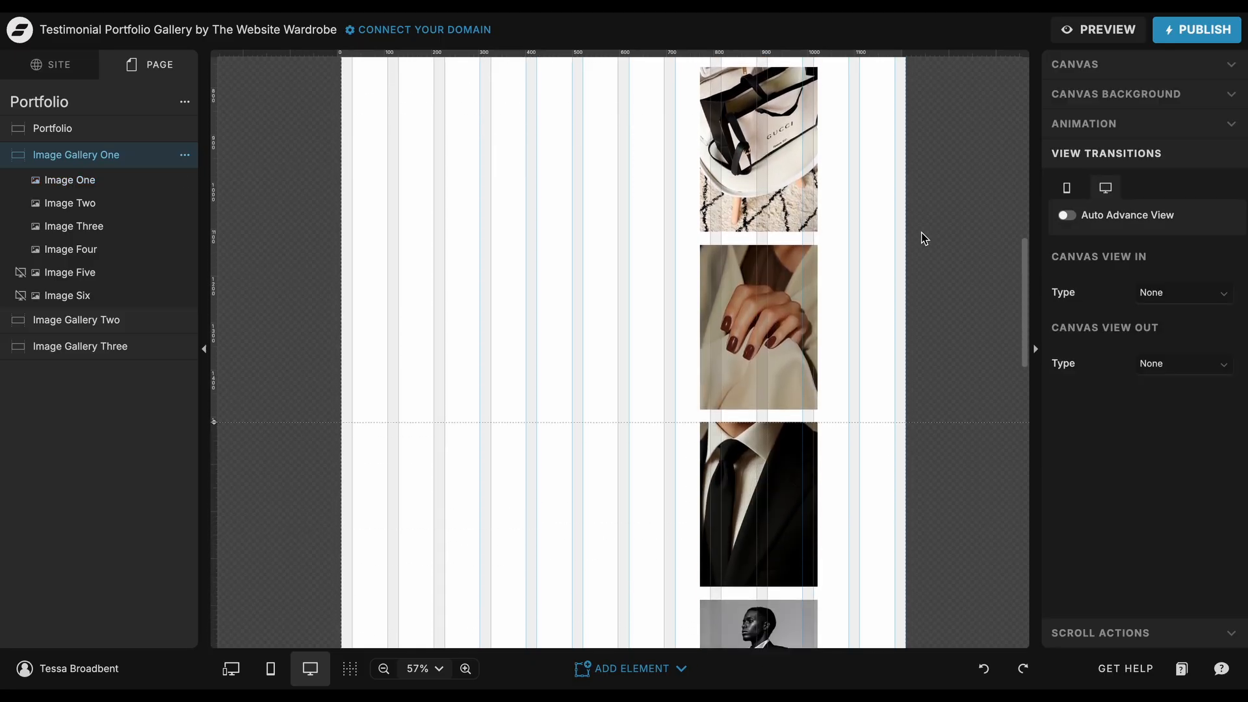
{"action": "scroll", "coordinate": [924, 238], "scroll_direction": "up", "scroll_amount": 10}
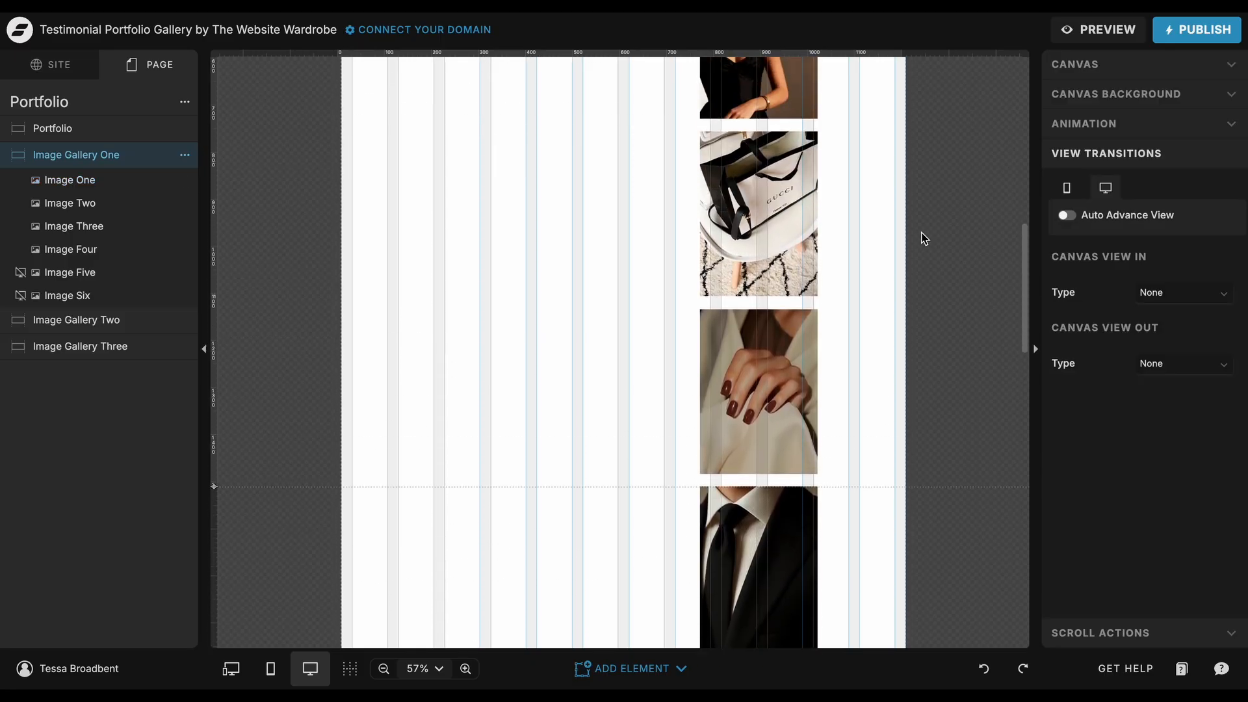
{"action": "scroll", "coordinate": [924, 238], "scroll_direction": "up", "scroll_amount": 5}
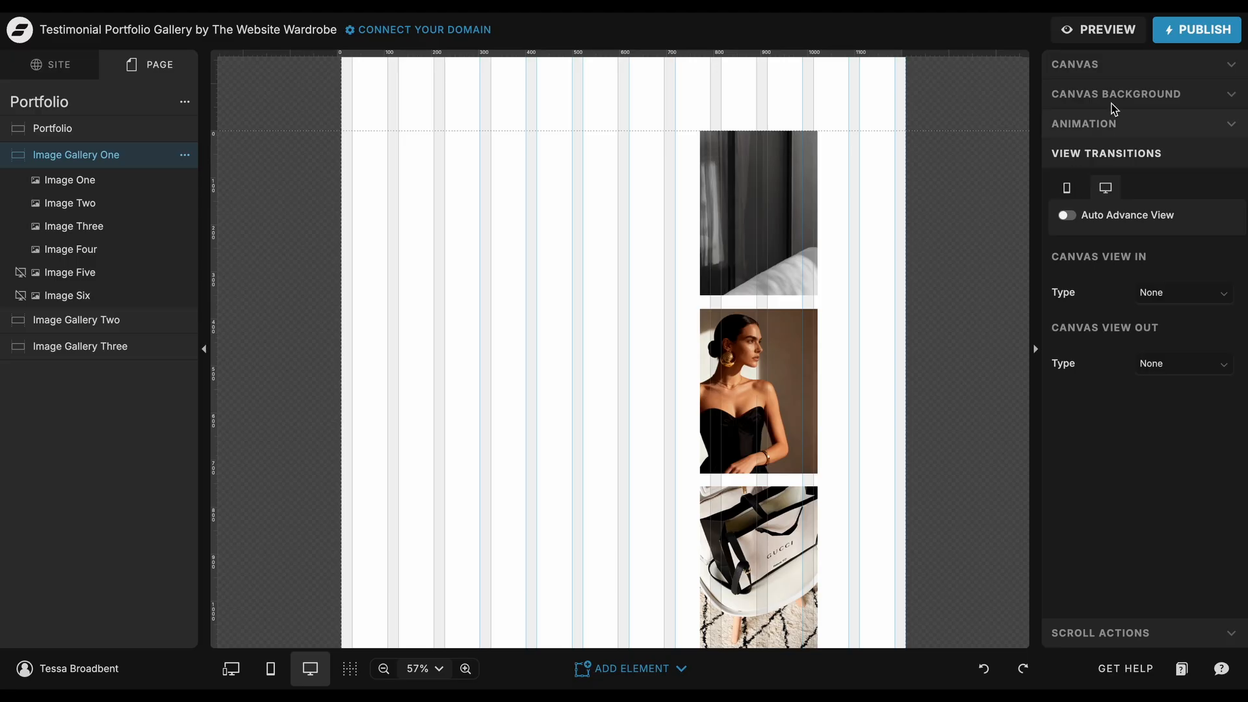
{"action": "left_click", "coordinate": [1112, 70]}
{"action": "left_click", "coordinate": [1179, 272]}
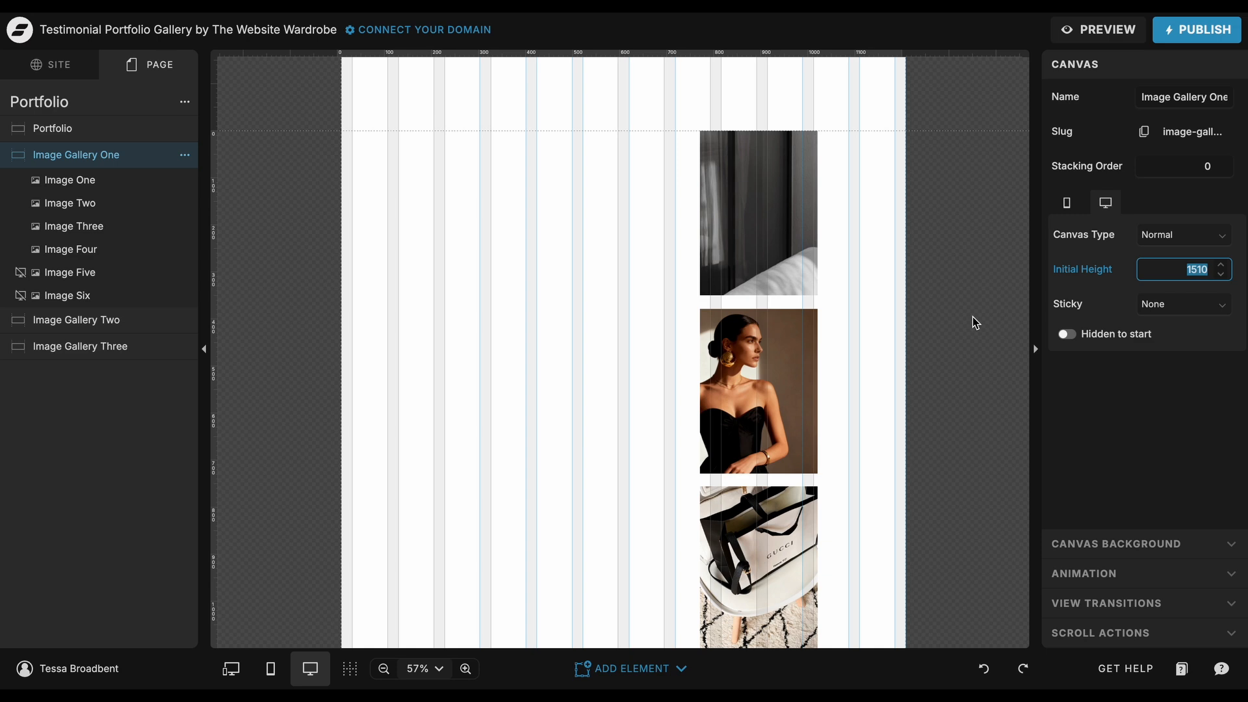
{"action": "scroll", "coordinate": [973, 317], "scroll_direction": "up", "scroll_amount": 1}
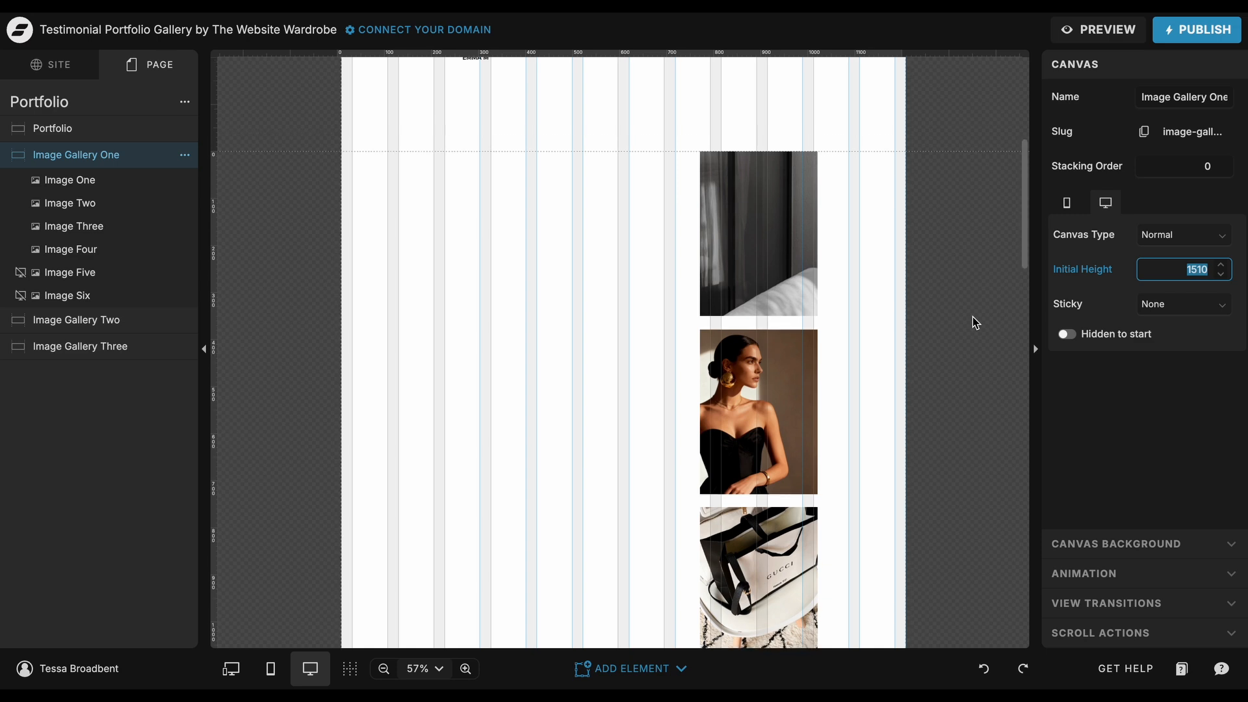
{"action": "scroll", "coordinate": [972, 317], "scroll_direction": "up", "scroll_amount": 10}
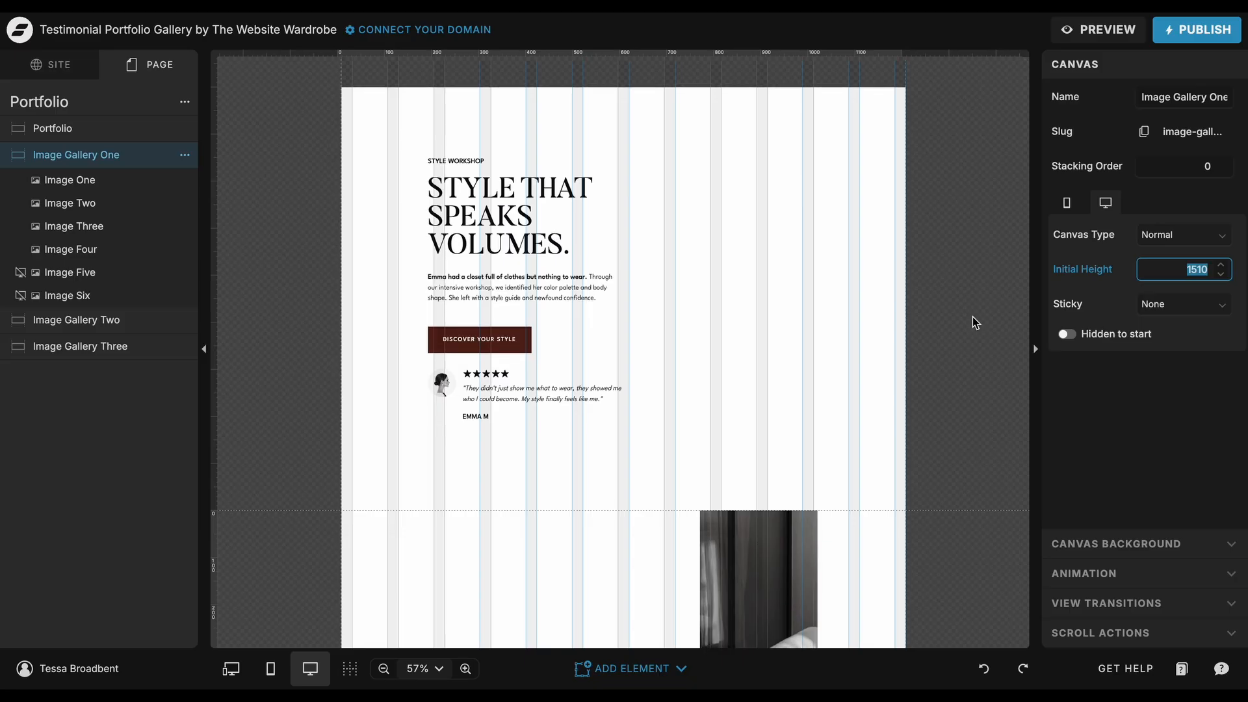
{"action": "left_click", "coordinate": [866, 332]}
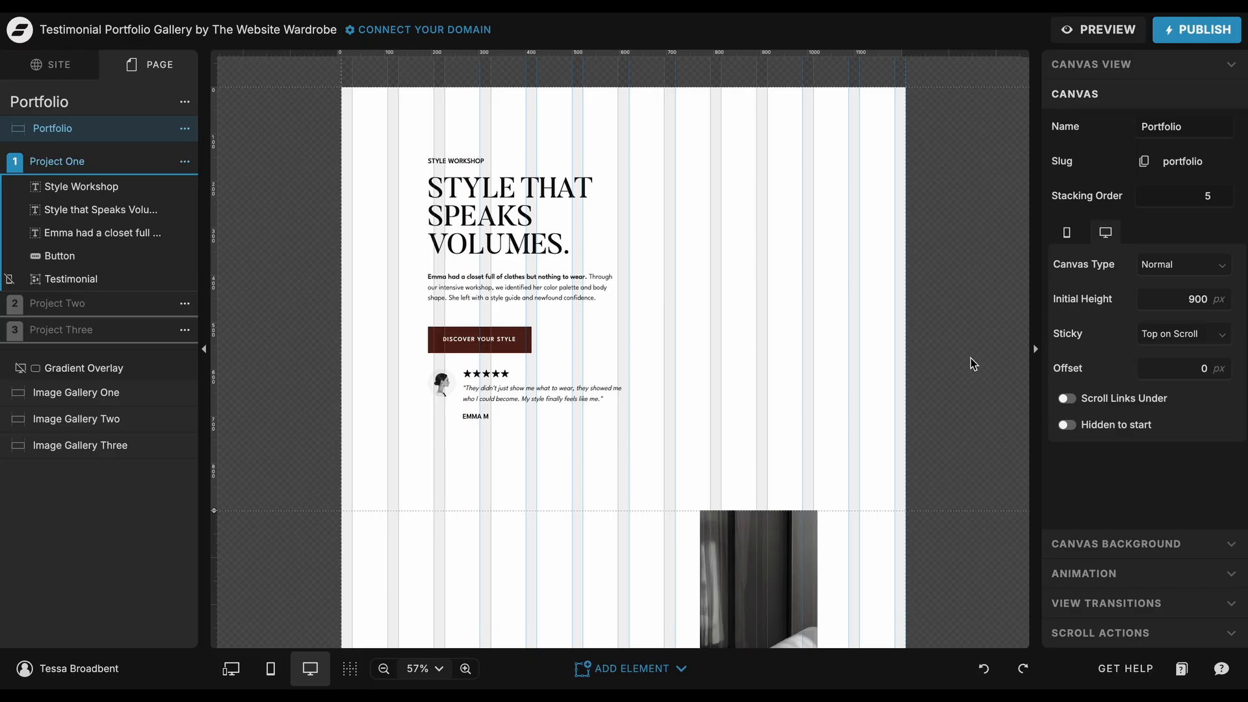
Step: Set the Portfolio canvas's initial height to 1 px and keep its Sticky option at Top on Scroll
{"action": "left_click", "coordinate": [1208, 298]}
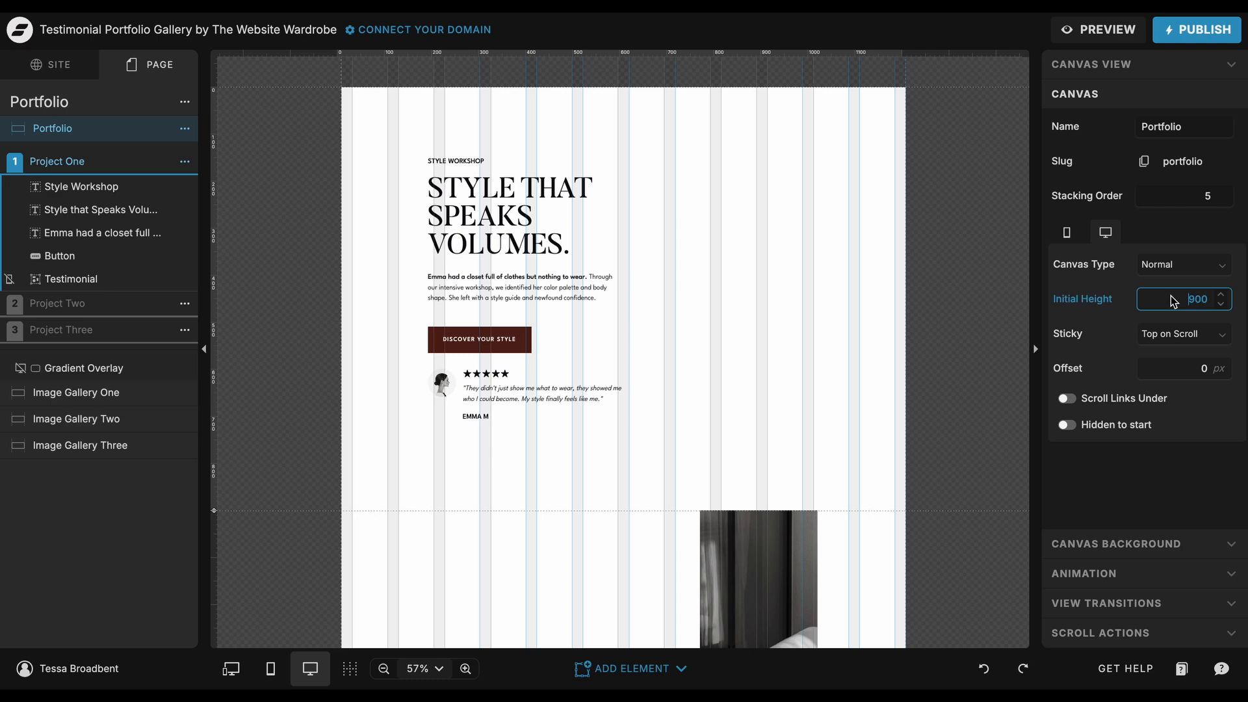
{"action": "type", "text": "1"}
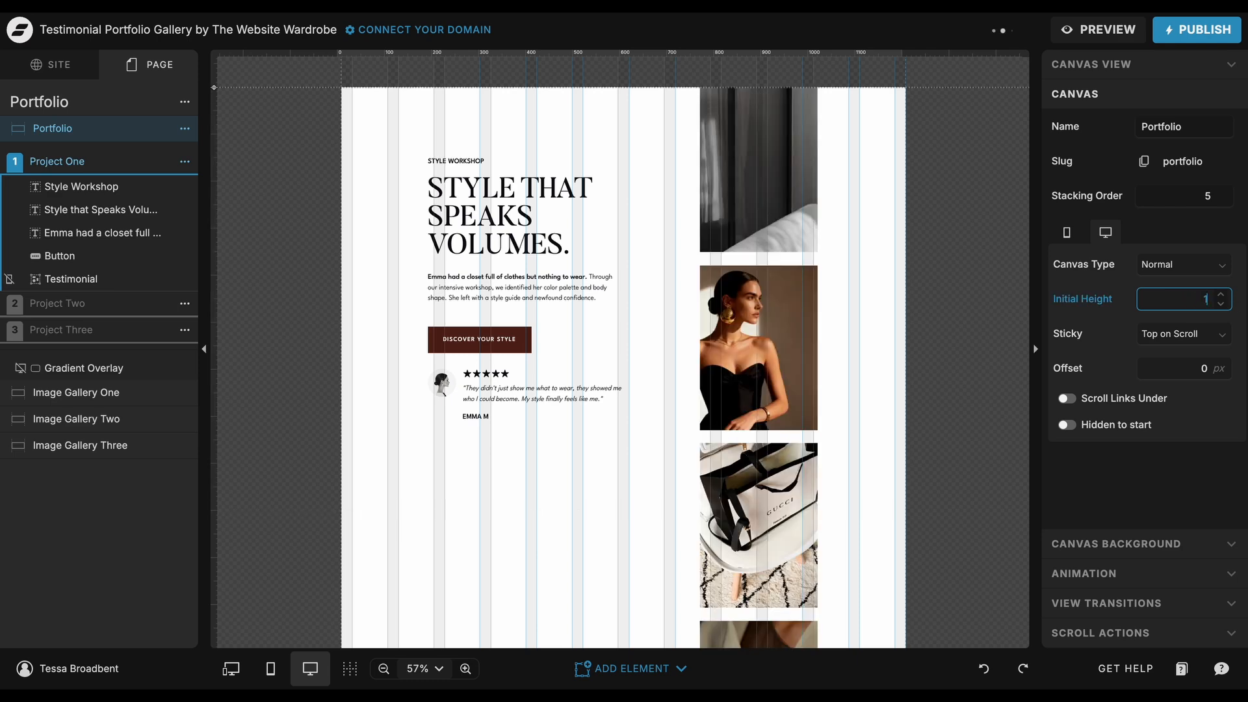
{"action": "key", "text": "Return"}
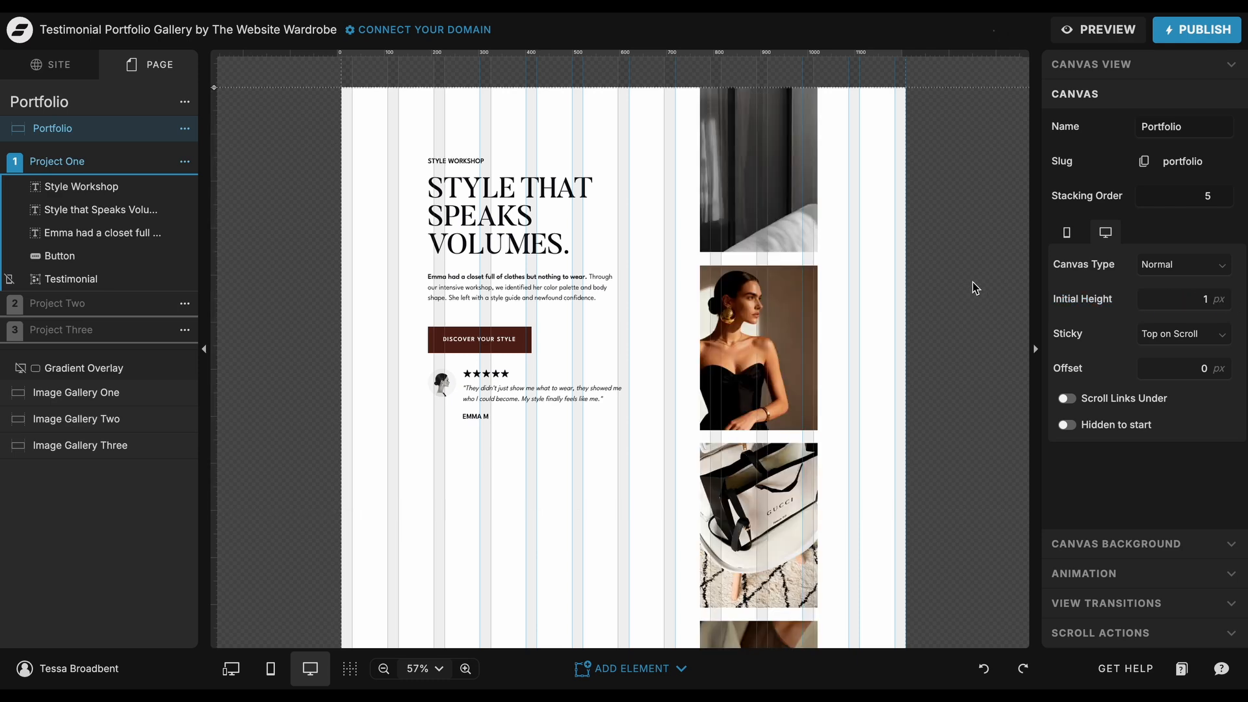
{"action": "left_click", "coordinate": [1184, 334]}
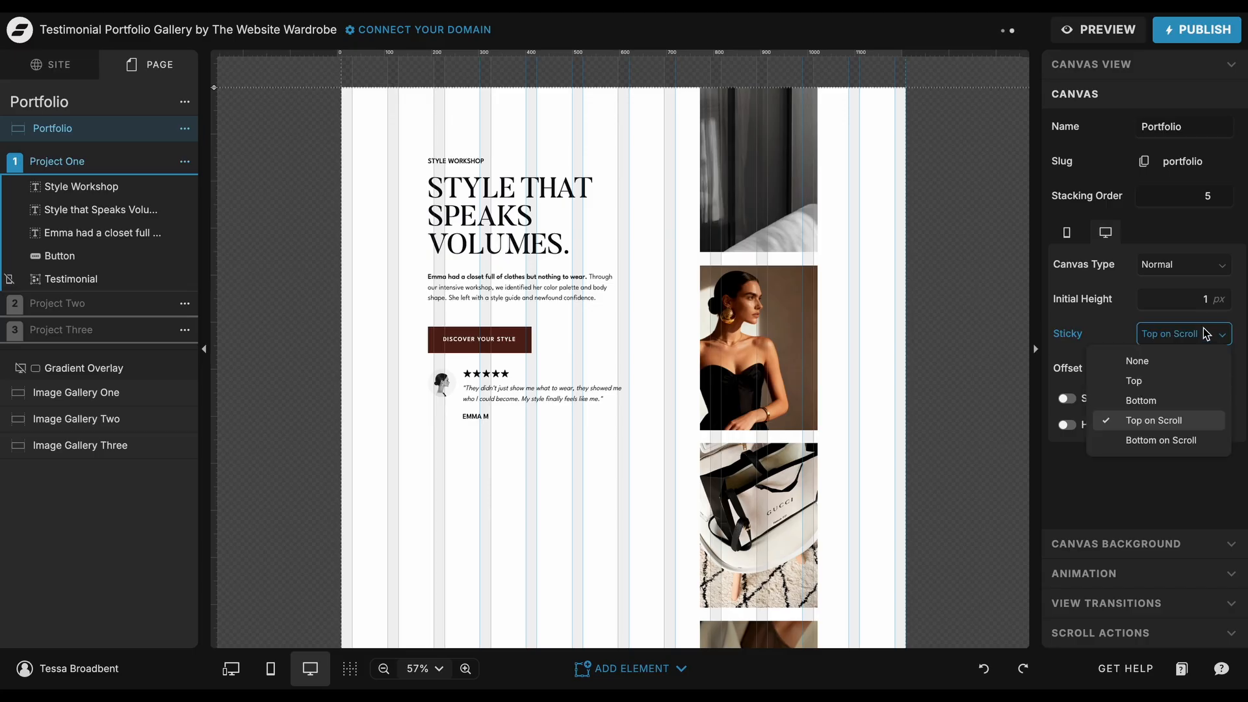
{"action": "left_click", "coordinate": [1164, 420]}
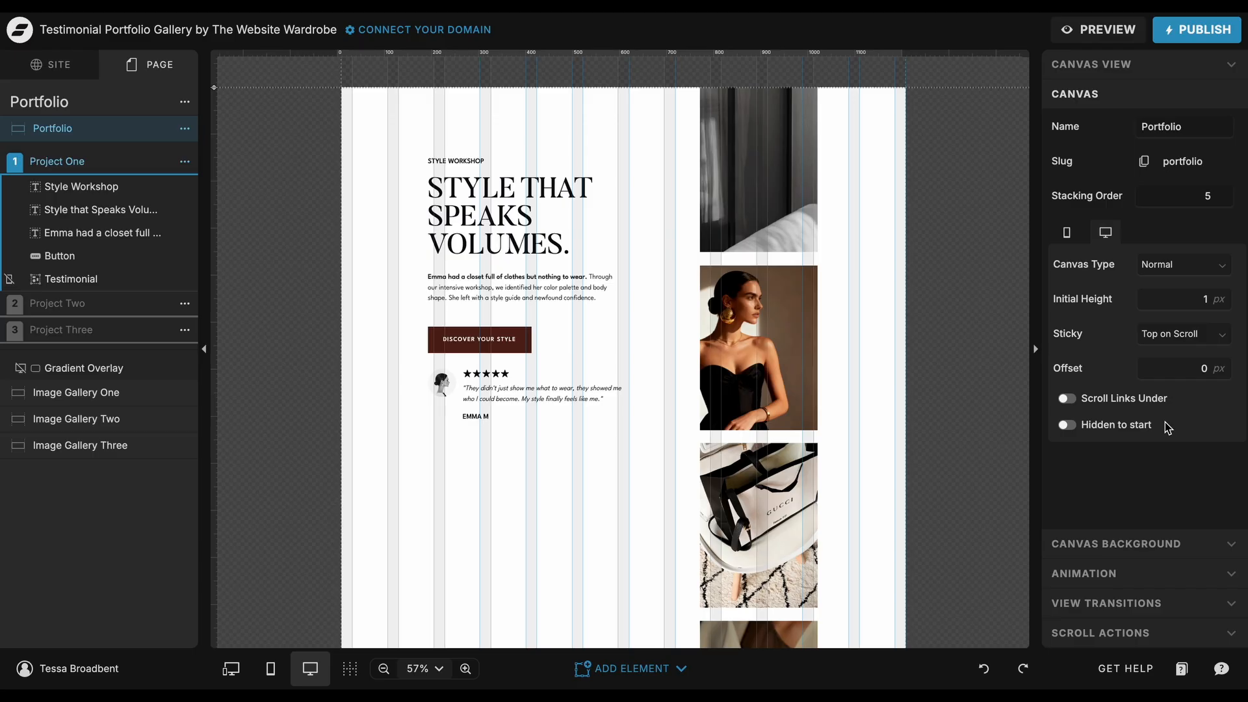
Step: Compare the stacking order values of the Portfolio canvas and the Image Gallery One canvas
{"action": "left_click", "coordinate": [1206, 197]}
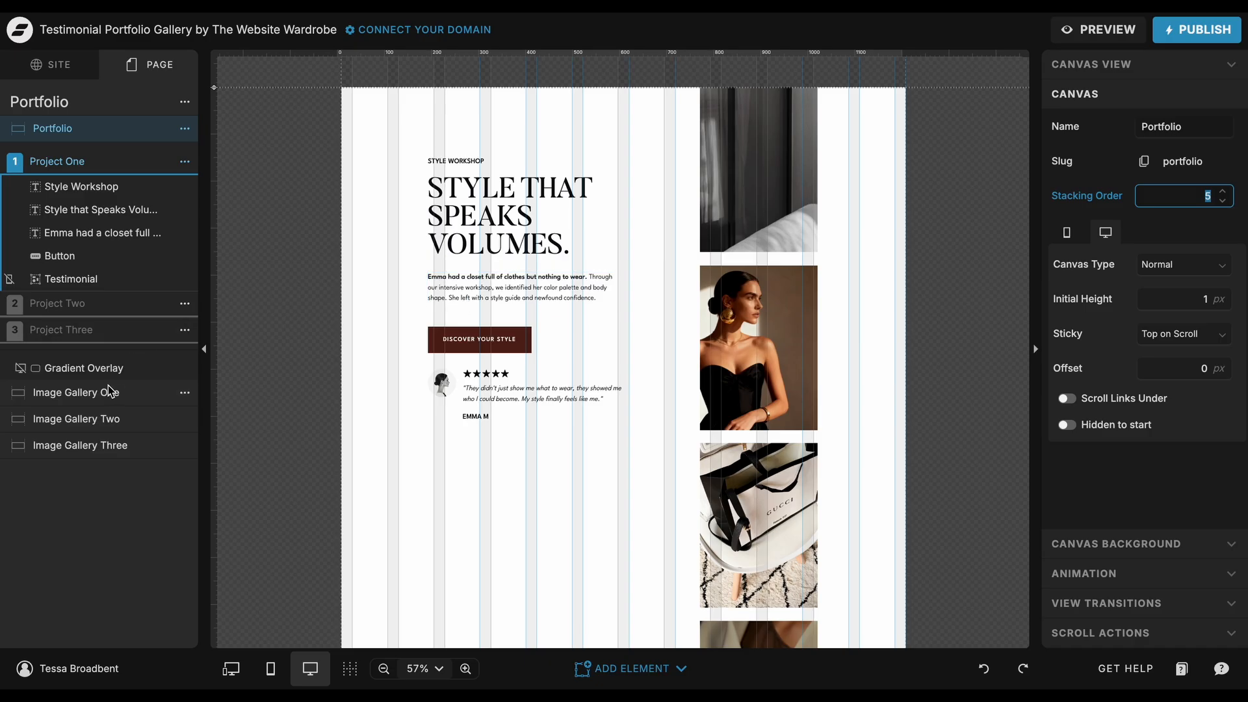
{"action": "left_click", "coordinate": [112, 393]}
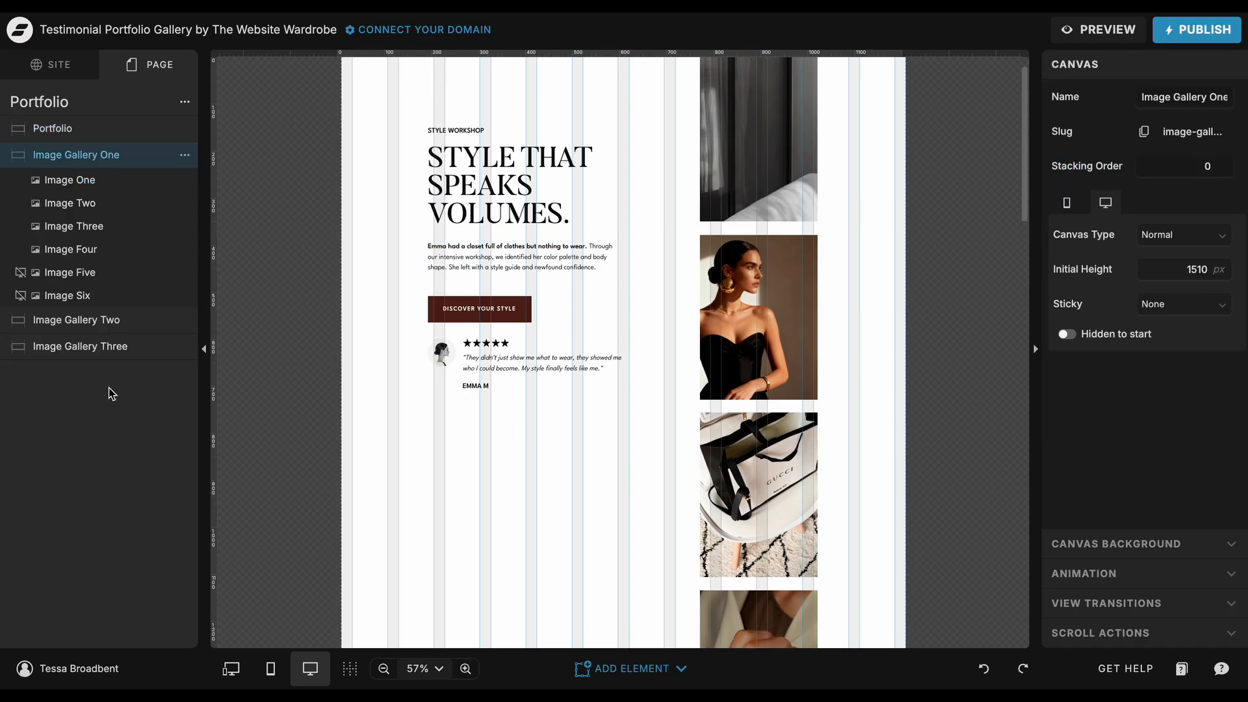
{"action": "left_click", "coordinate": [1202, 167]}
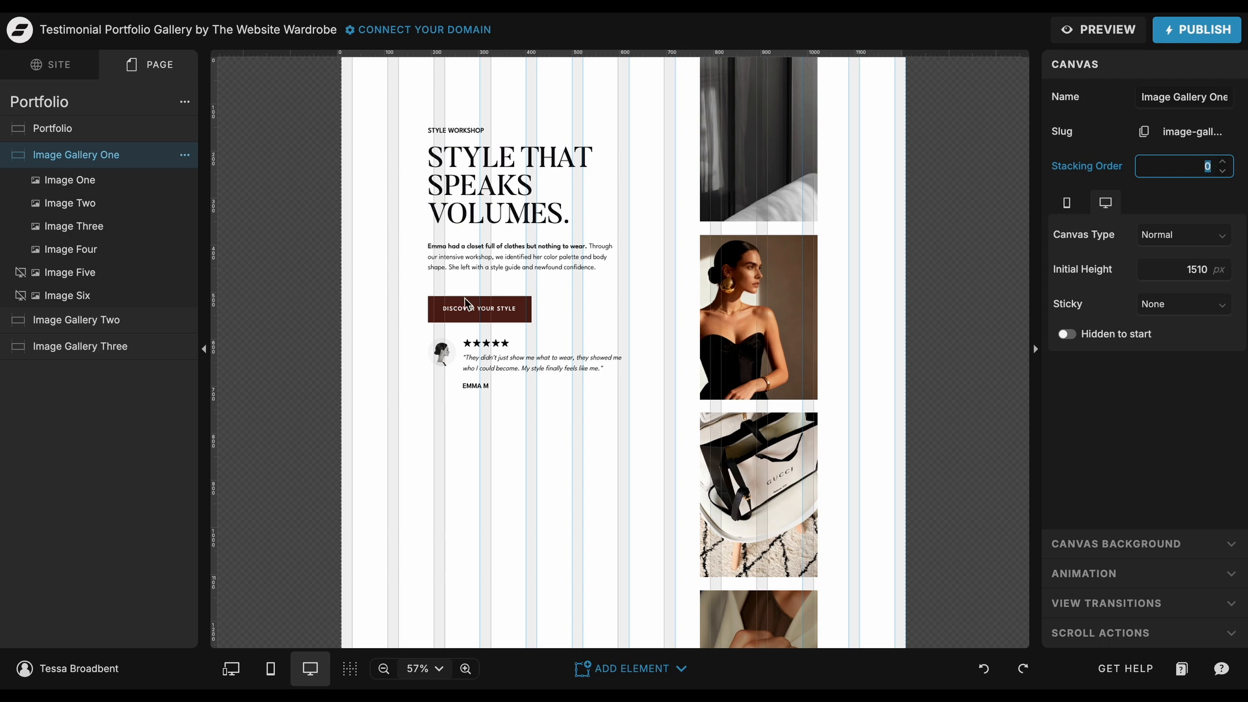
{"action": "left_click", "coordinate": [145, 128]}
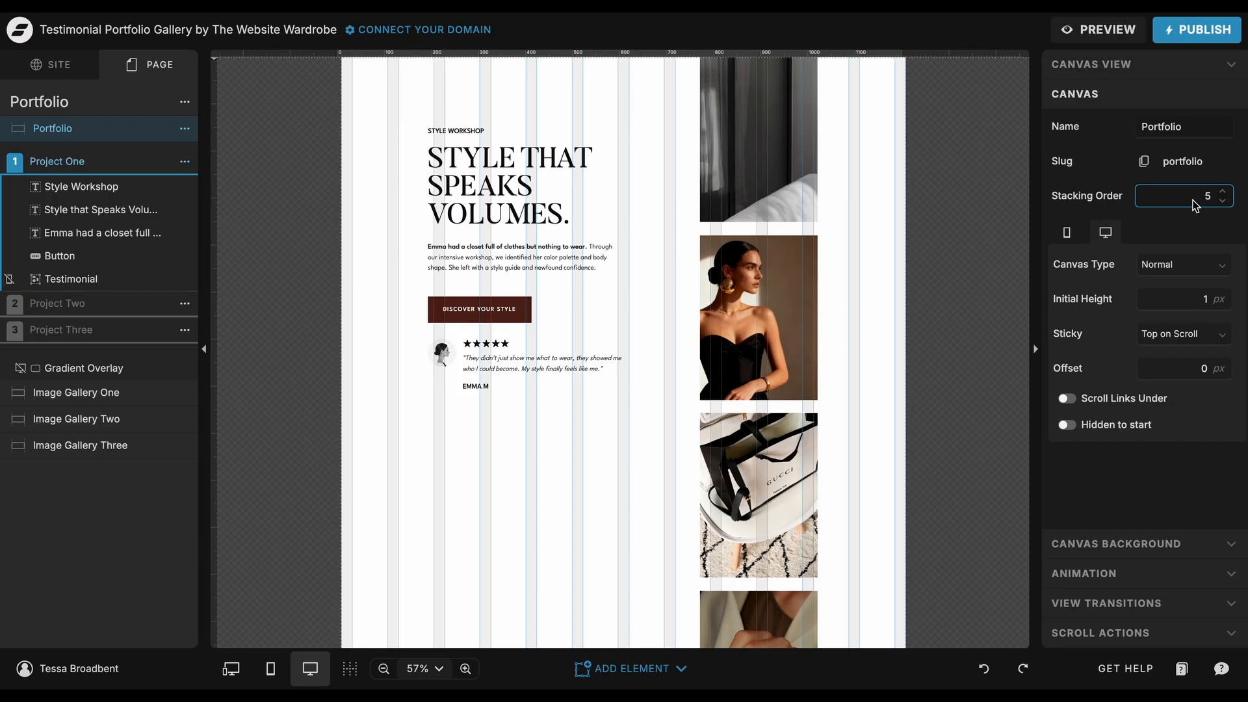
{"action": "left_click", "coordinate": [1196, 204]}
Step: Review the Image Gallery One canvas's scroll action: its trigger, from-top percentage, action type, target canvas and canvas view
{"action": "left_click", "coordinate": [100, 393]}
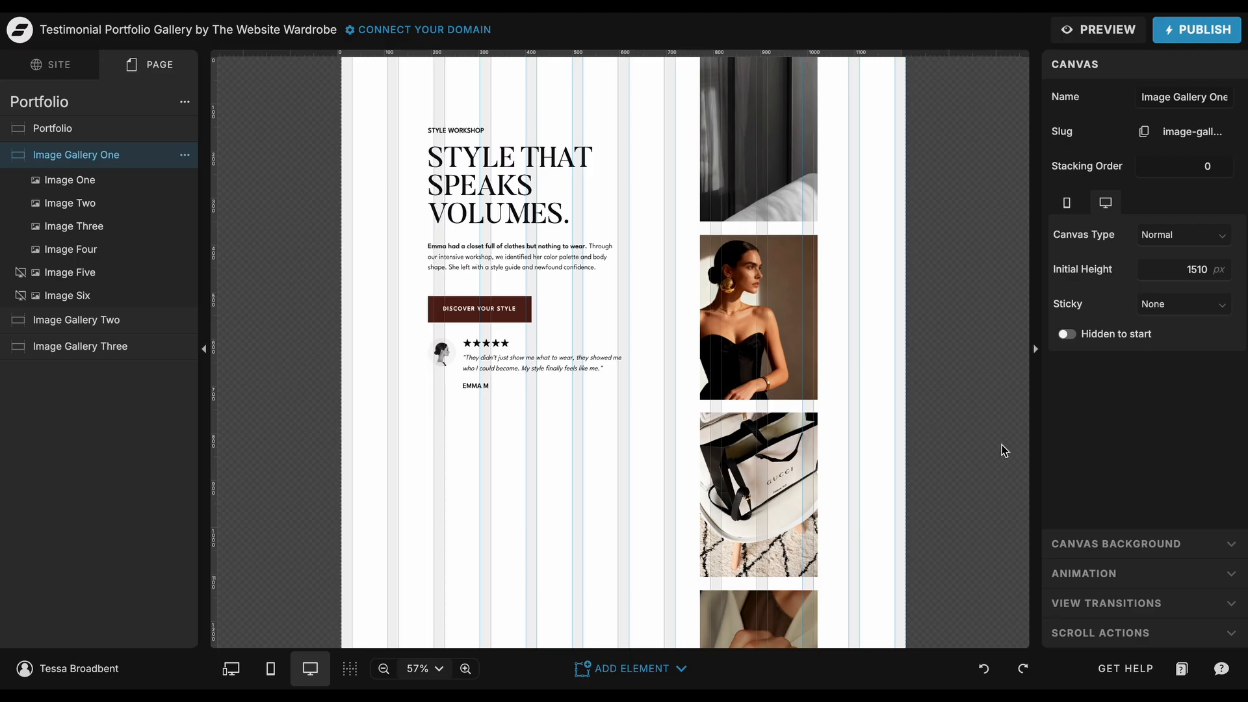
{"action": "left_click", "coordinate": [1065, 633]}
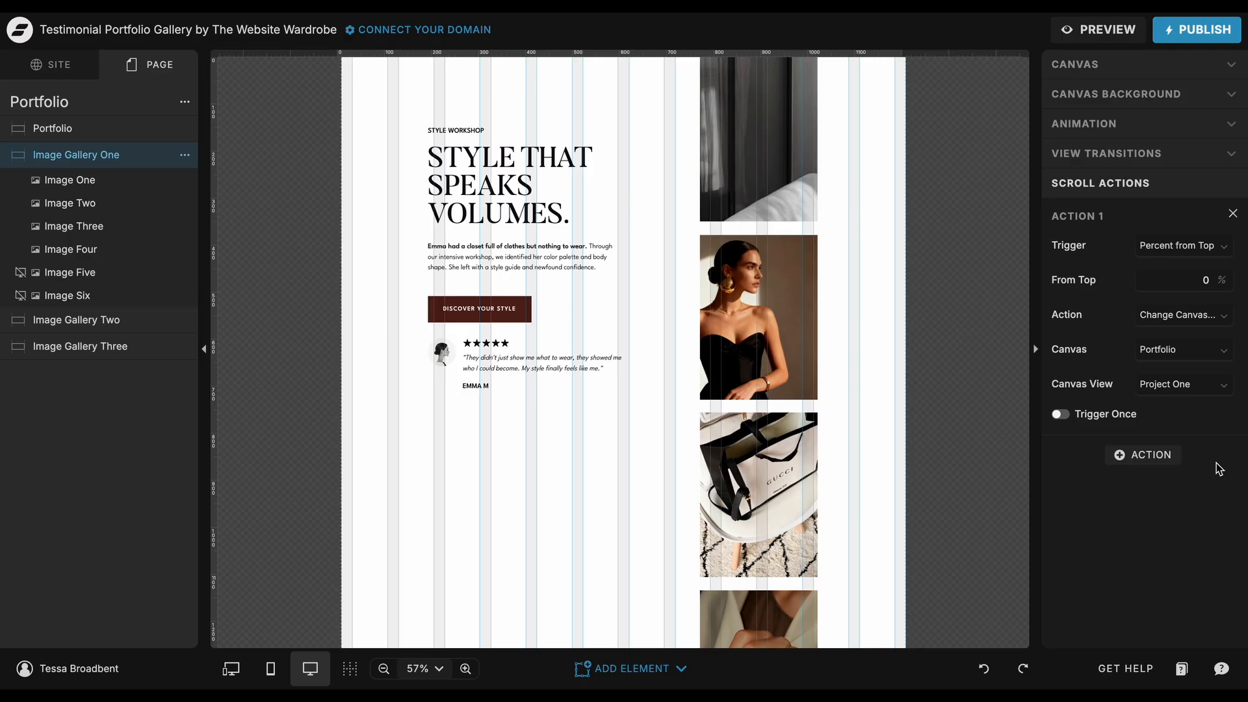
{"action": "left_click", "coordinate": [1226, 245]}
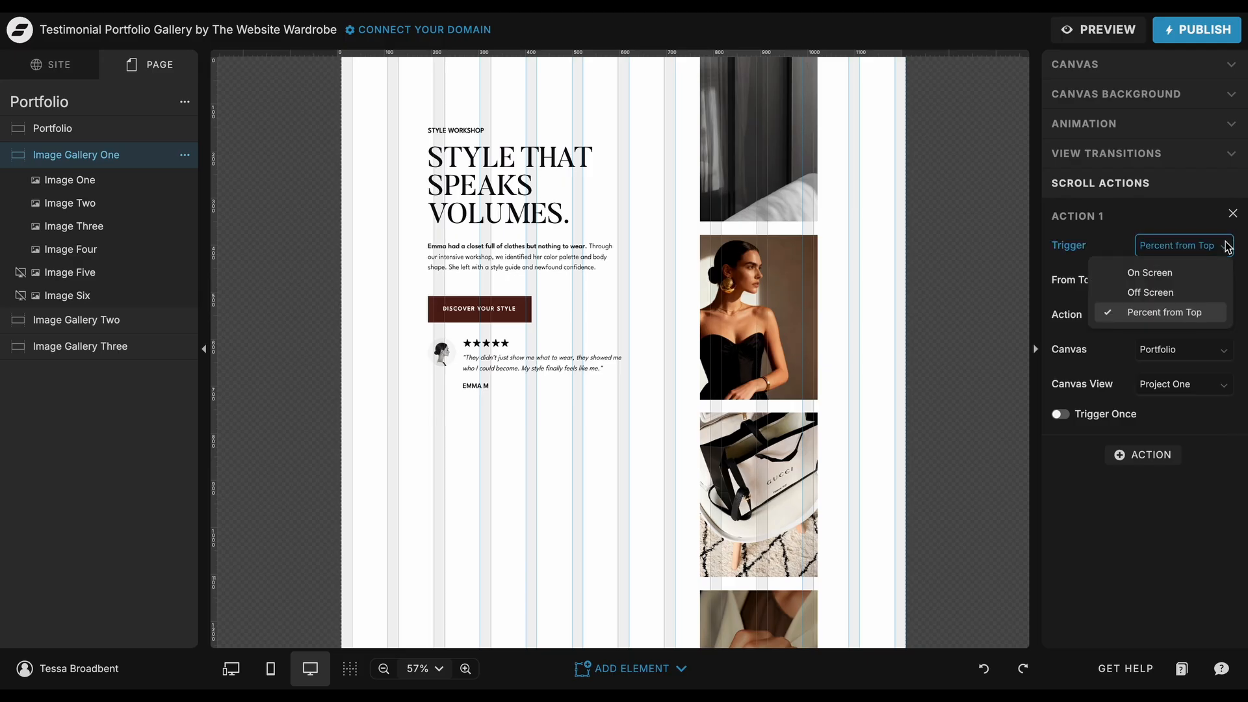
{"action": "left_click", "coordinate": [1227, 246]}
{"action": "left_click", "coordinate": [1203, 281]}
{"action": "double_click", "coordinate": [1205, 281]}
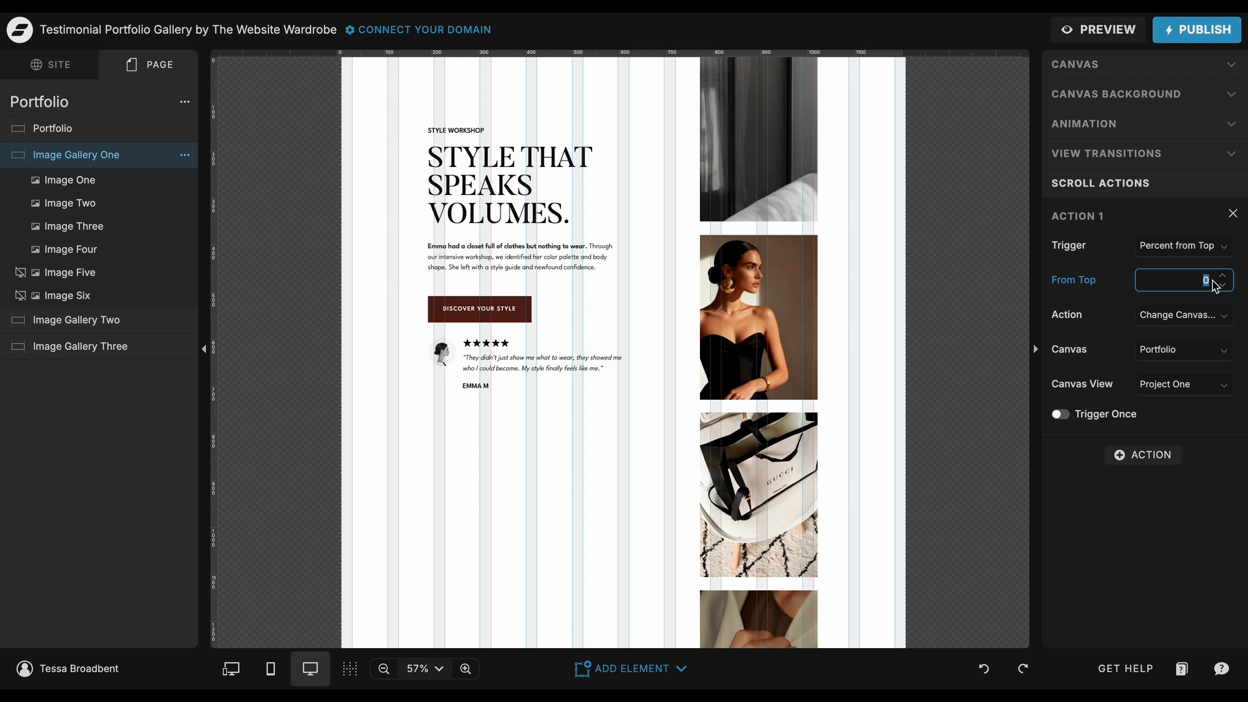
{"action": "left_click", "coordinate": [1225, 317]}
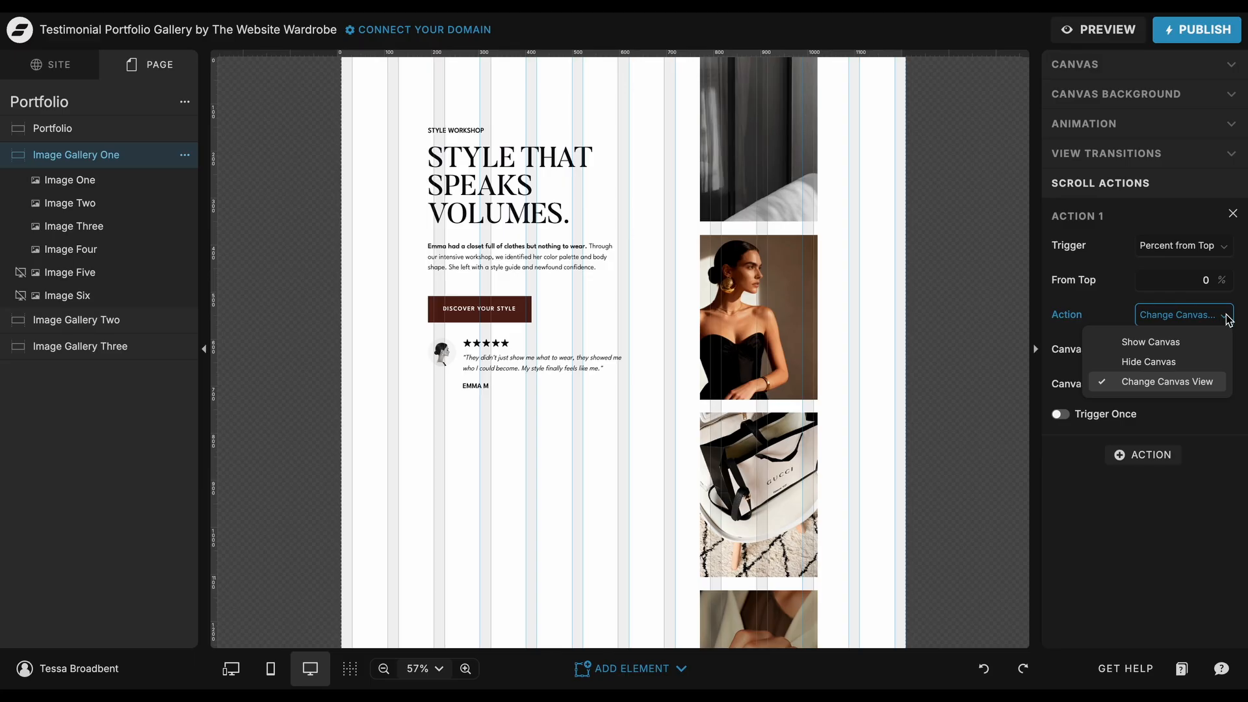
{"action": "left_click", "coordinate": [1206, 382]}
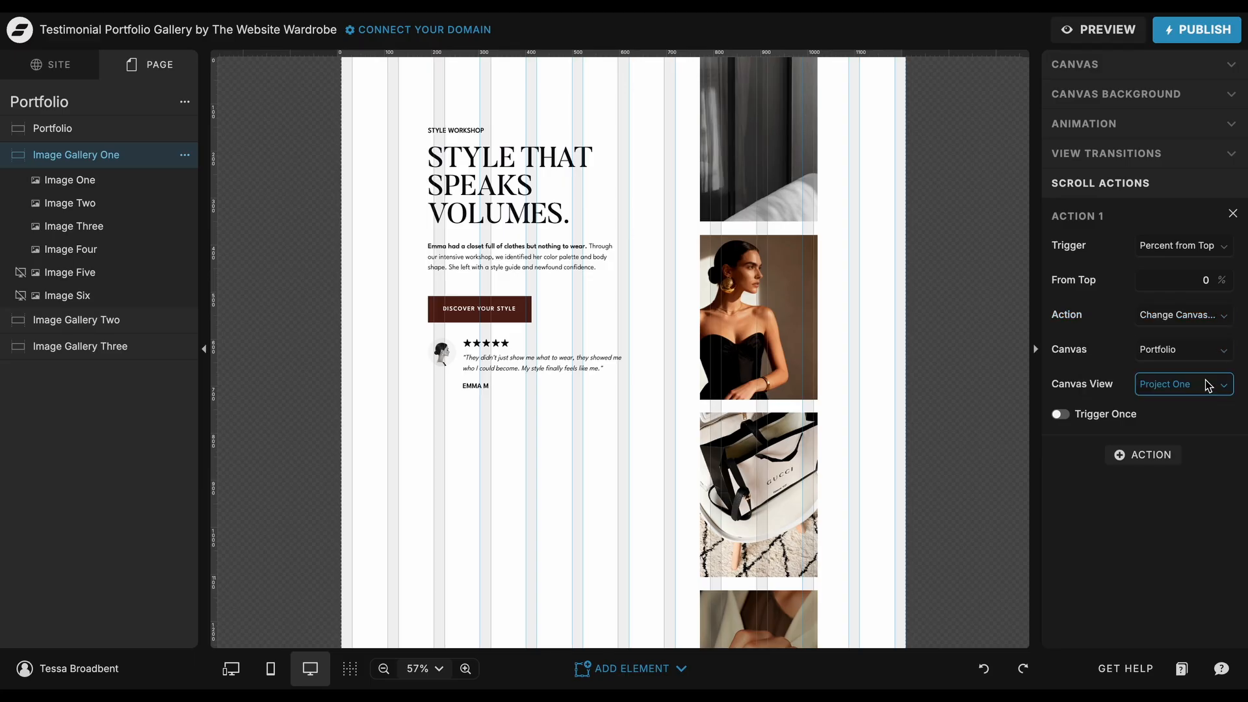
{"action": "left_click", "coordinate": [1222, 352]}
{"action": "left_click", "coordinate": [1189, 435]}
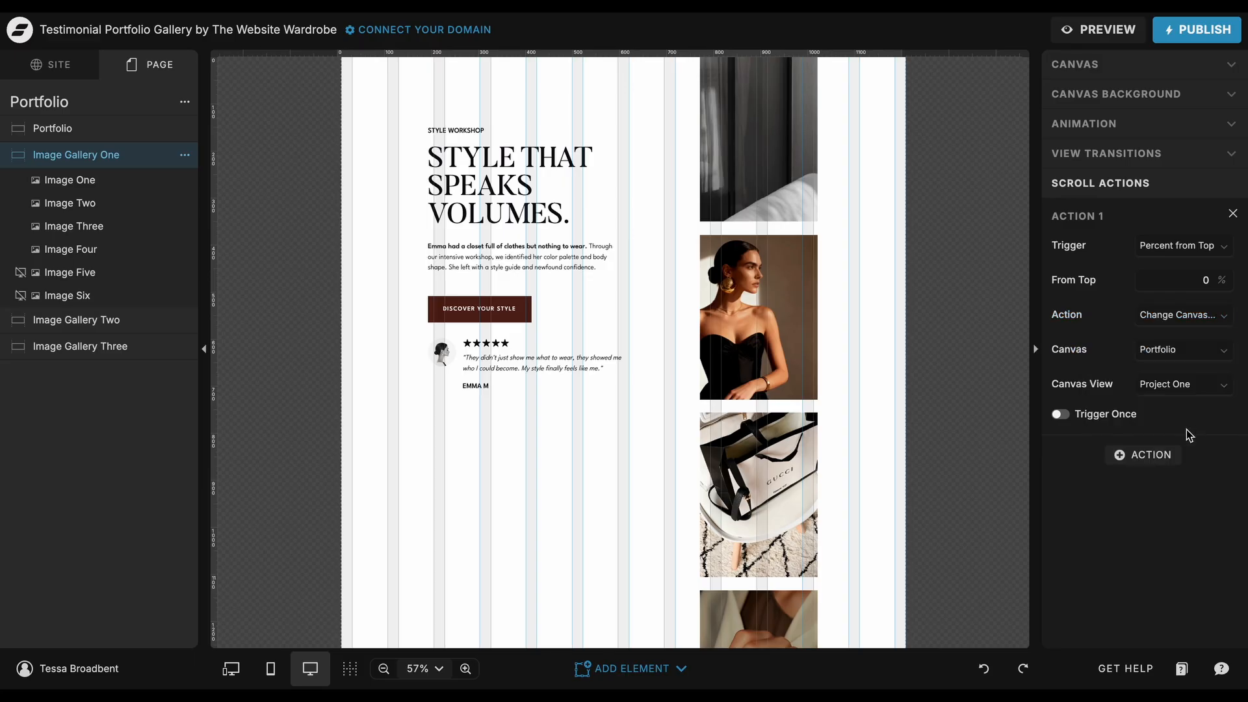
{"action": "left_click", "coordinate": [1212, 386]}
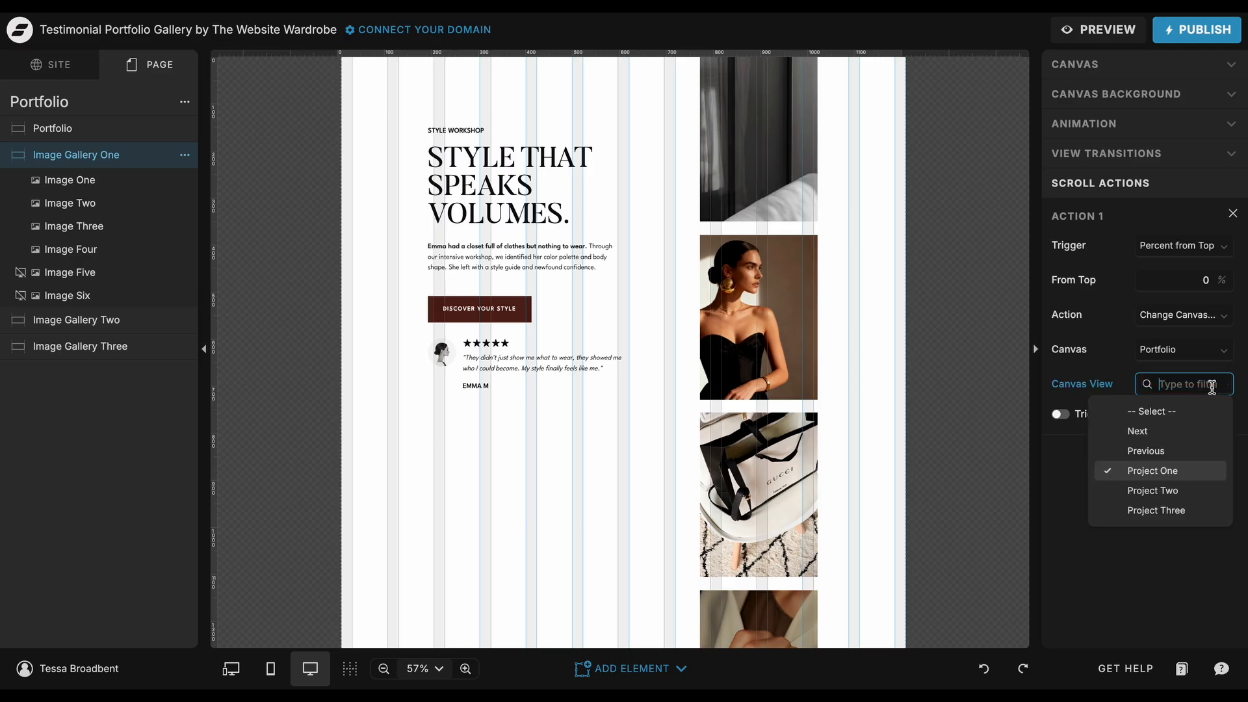
{"action": "left_click", "coordinate": [1174, 477]}
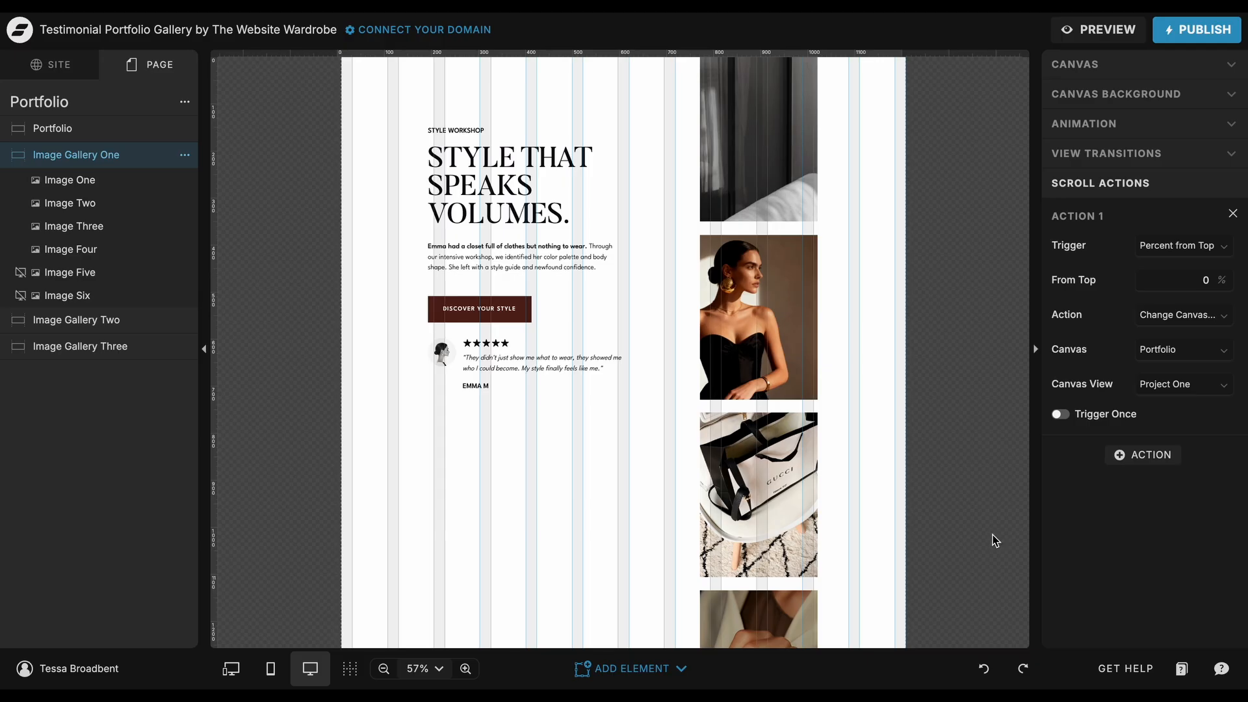
Step: Review the Image Gallery Two canvas's scroll action settings, checking its trigger, from-top percentage, action, target canvas and canvas view
{"action": "left_click", "coordinate": [107, 319]}
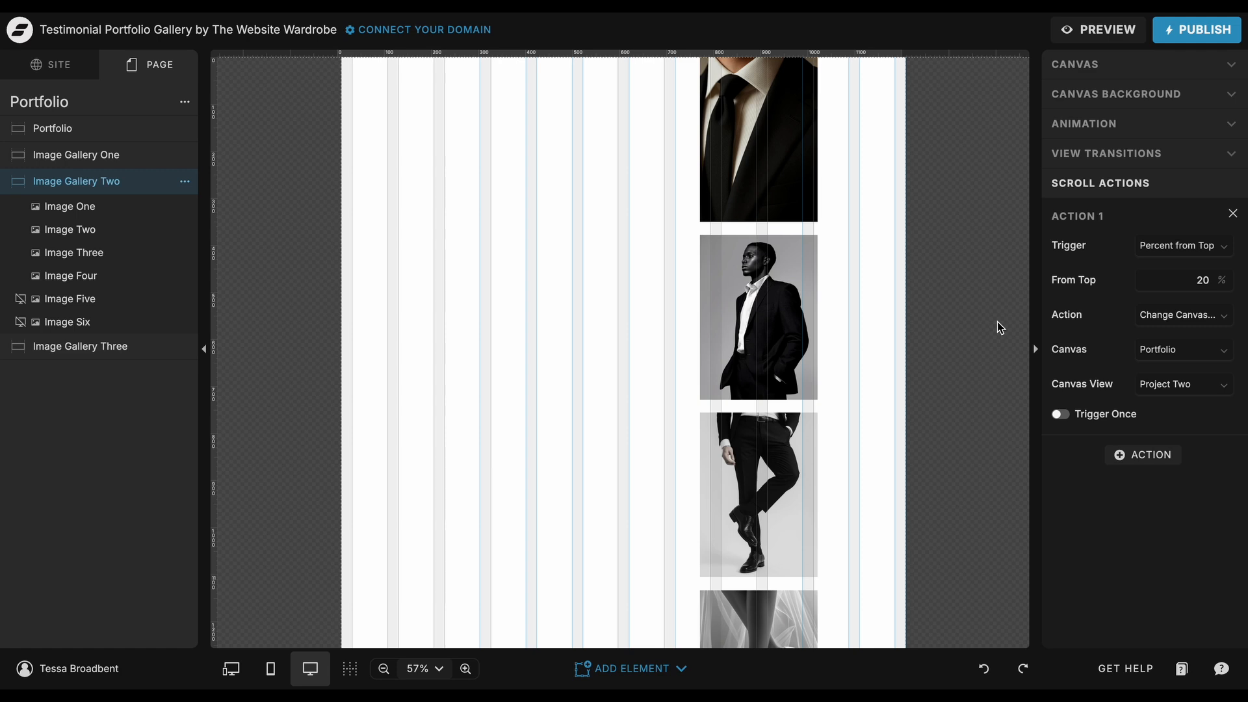
{"action": "left_click", "coordinate": [1213, 247]}
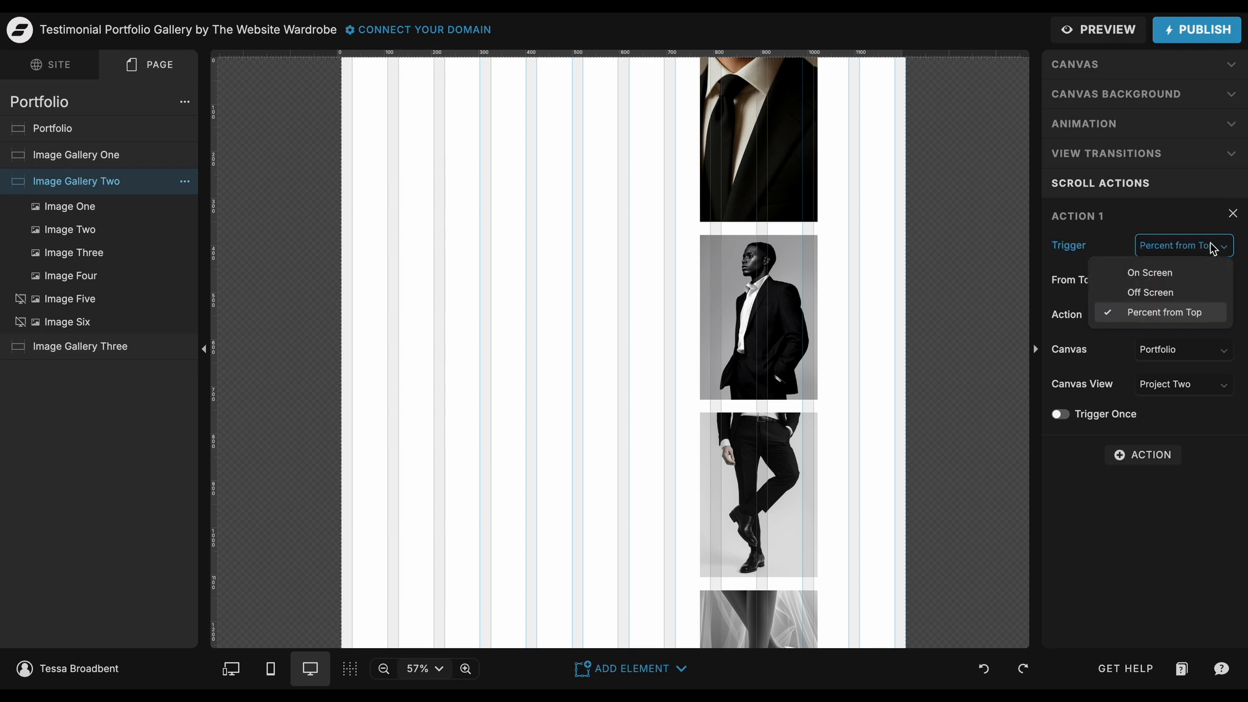
{"action": "left_click", "coordinate": [1212, 246]}
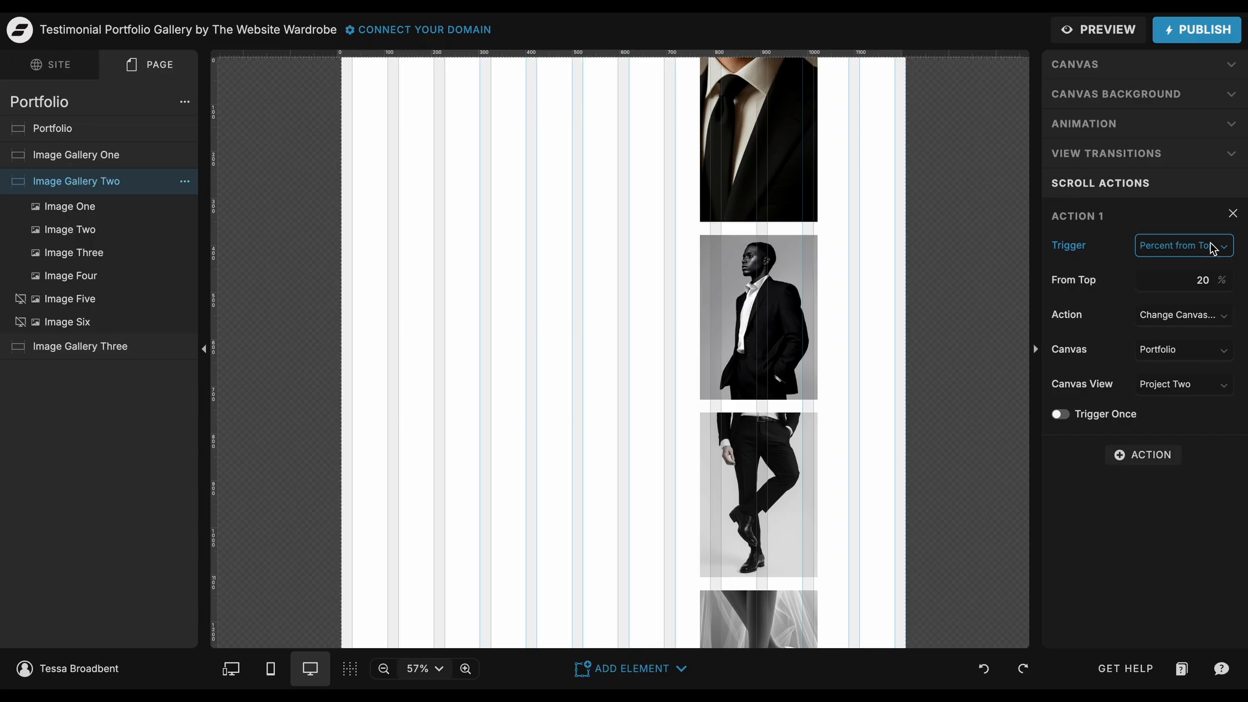
{"action": "left_click", "coordinate": [1187, 286]}
{"action": "left_click", "coordinate": [1187, 286]}
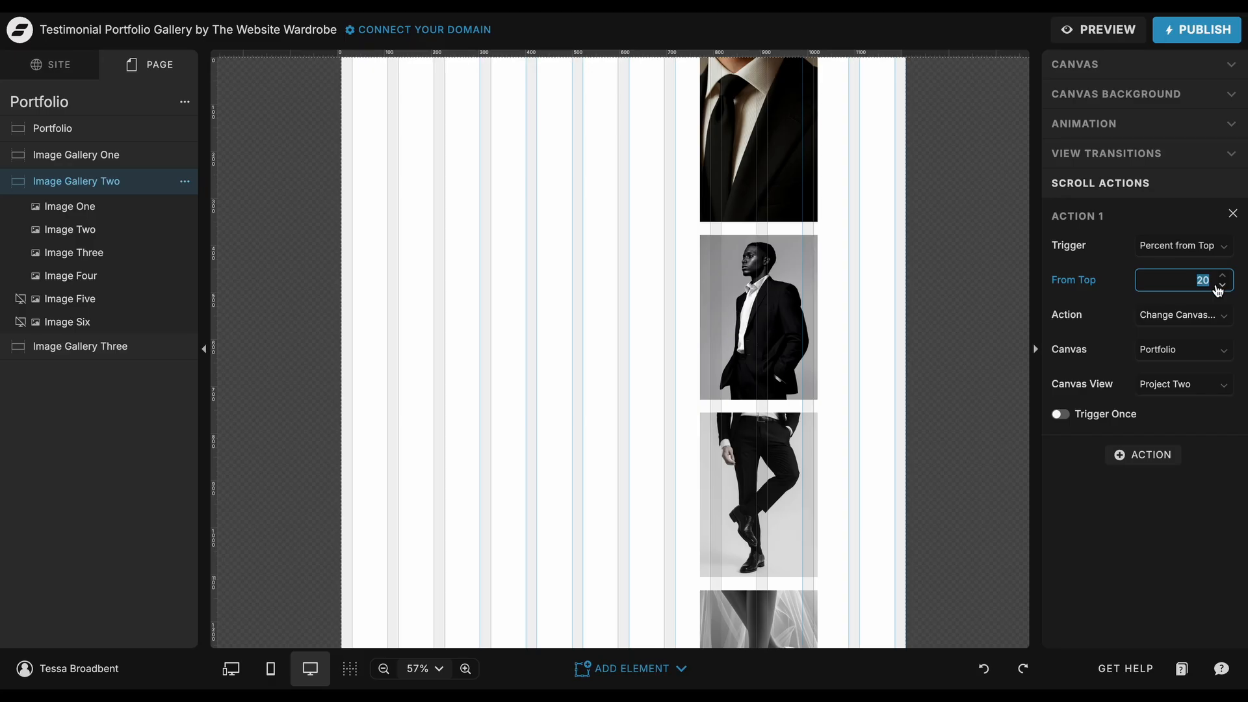
{"action": "left_click", "coordinate": [1224, 319]}
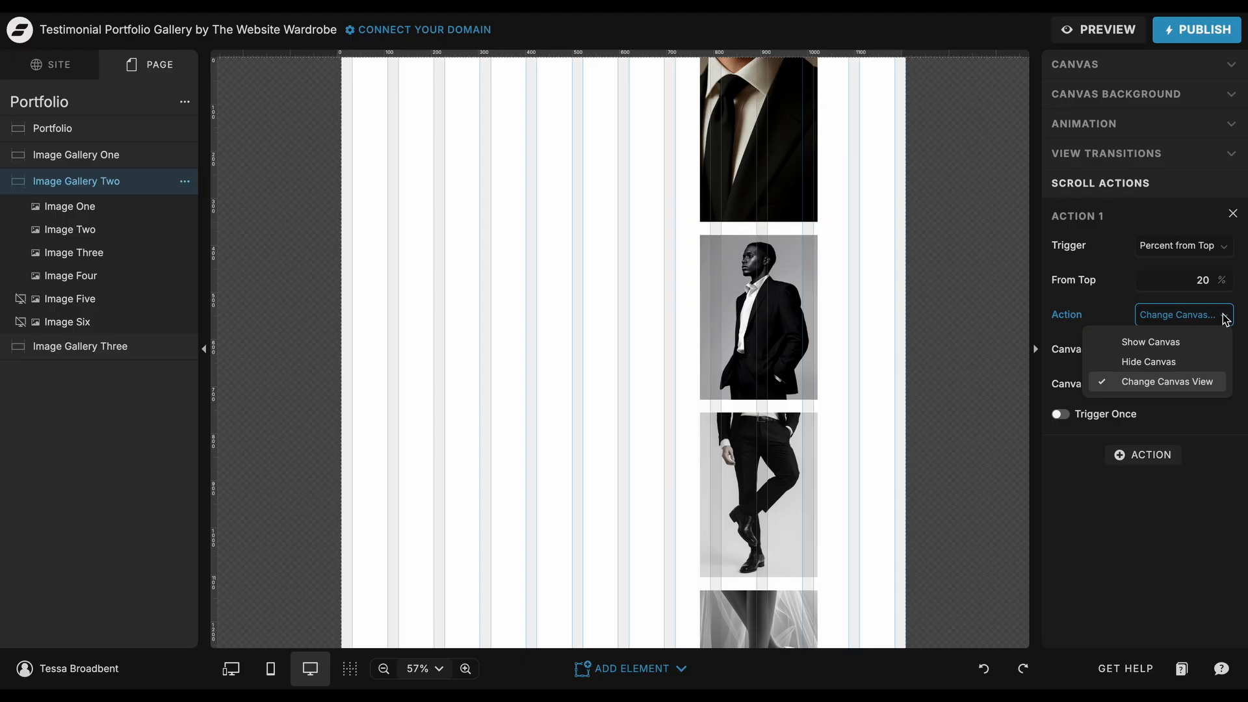
{"action": "left_click", "coordinate": [1224, 319]}
{"action": "left_click", "coordinate": [1227, 349]}
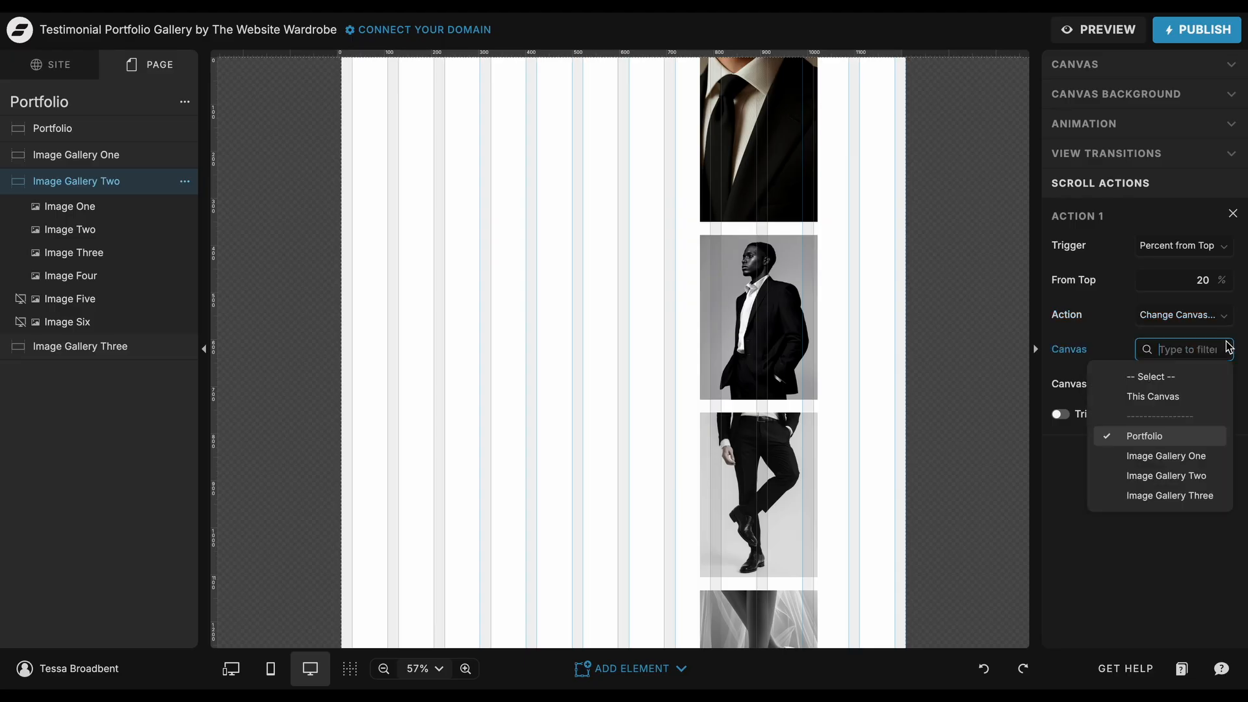
{"action": "left_click", "coordinate": [1227, 349]}
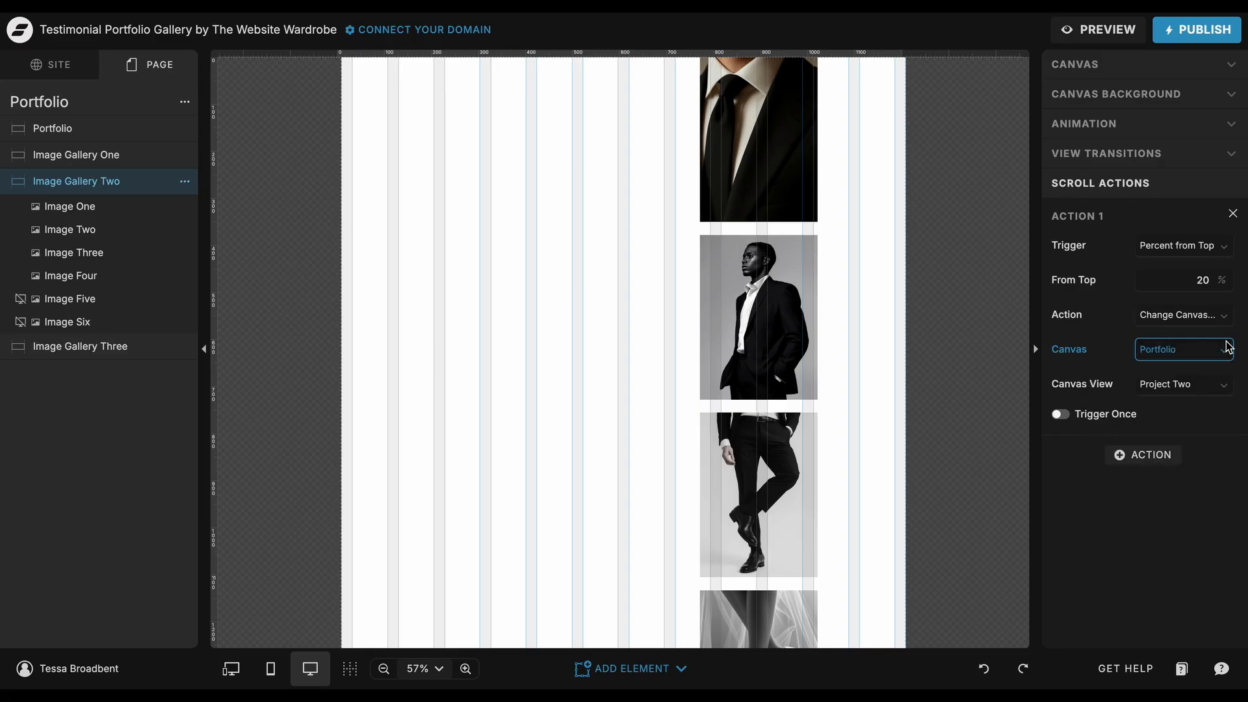
{"action": "left_click", "coordinate": [1223, 385]}
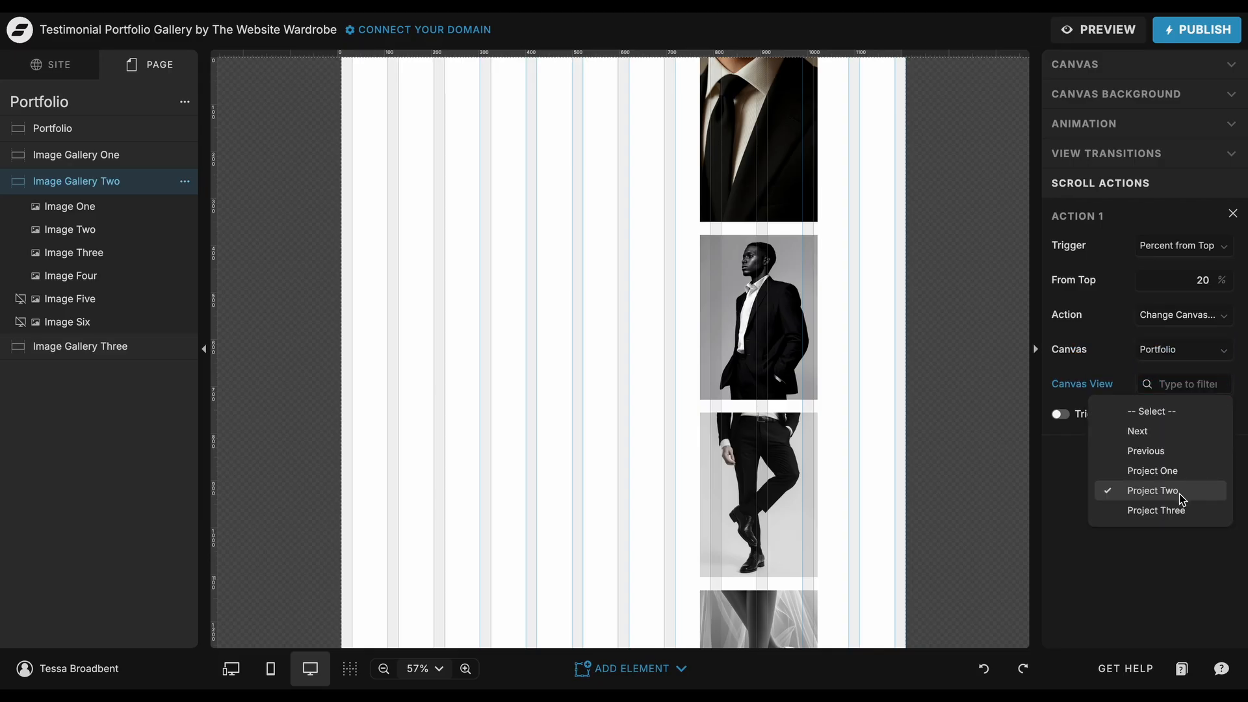
{"action": "left_click", "coordinate": [1153, 491]}
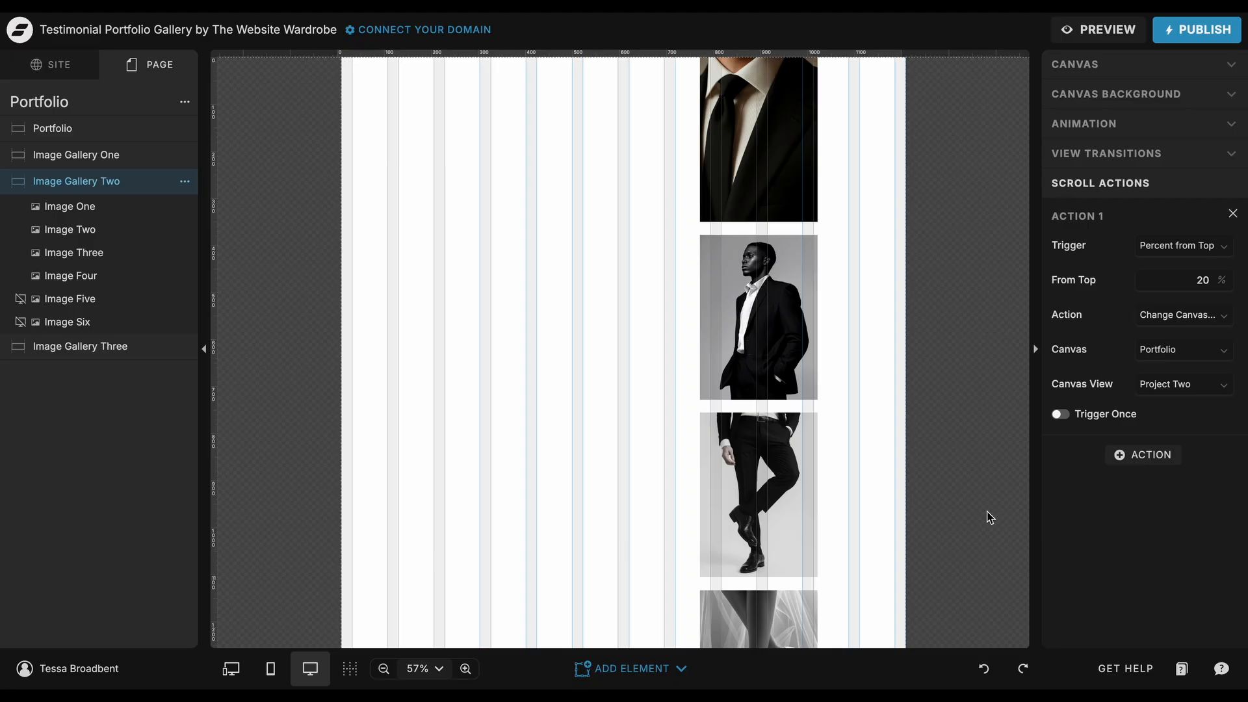
Step: Review the Image Gallery Three canvas's scroll action settings, checking its trigger, from-top percentage, action, canvas and canvas view
{"action": "left_click", "coordinate": [158, 355]}
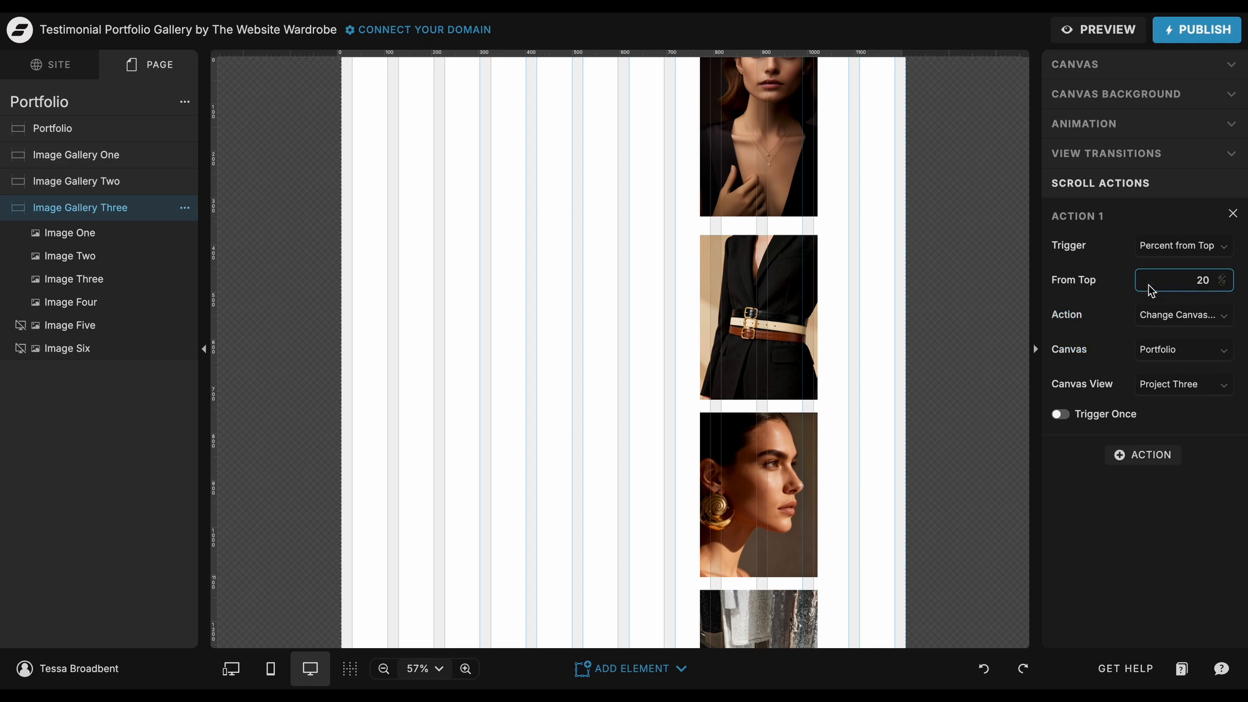
{"action": "left_click", "coordinate": [1160, 246]}
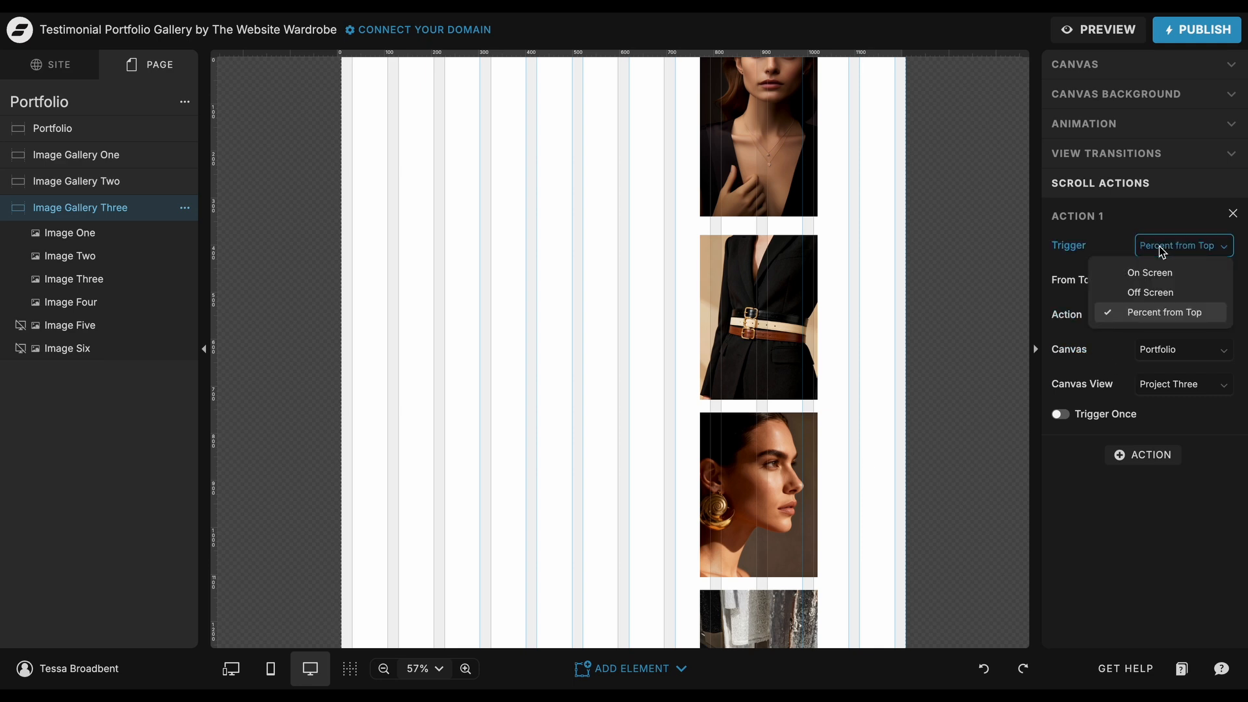
{"action": "left_click", "coordinate": [1159, 245]}
{"action": "left_click_drag", "start_coordinate": [1192, 280], "coordinate": [1211, 280]}
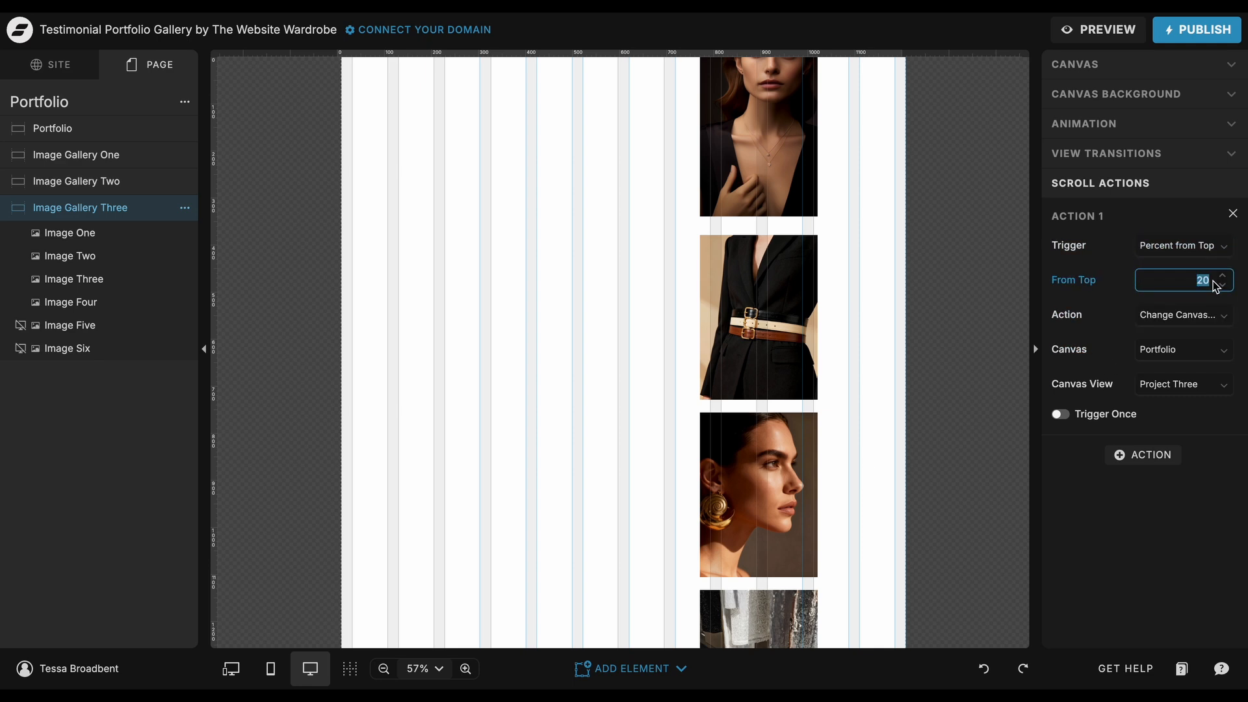
{"action": "left_click", "coordinate": [1208, 316]}
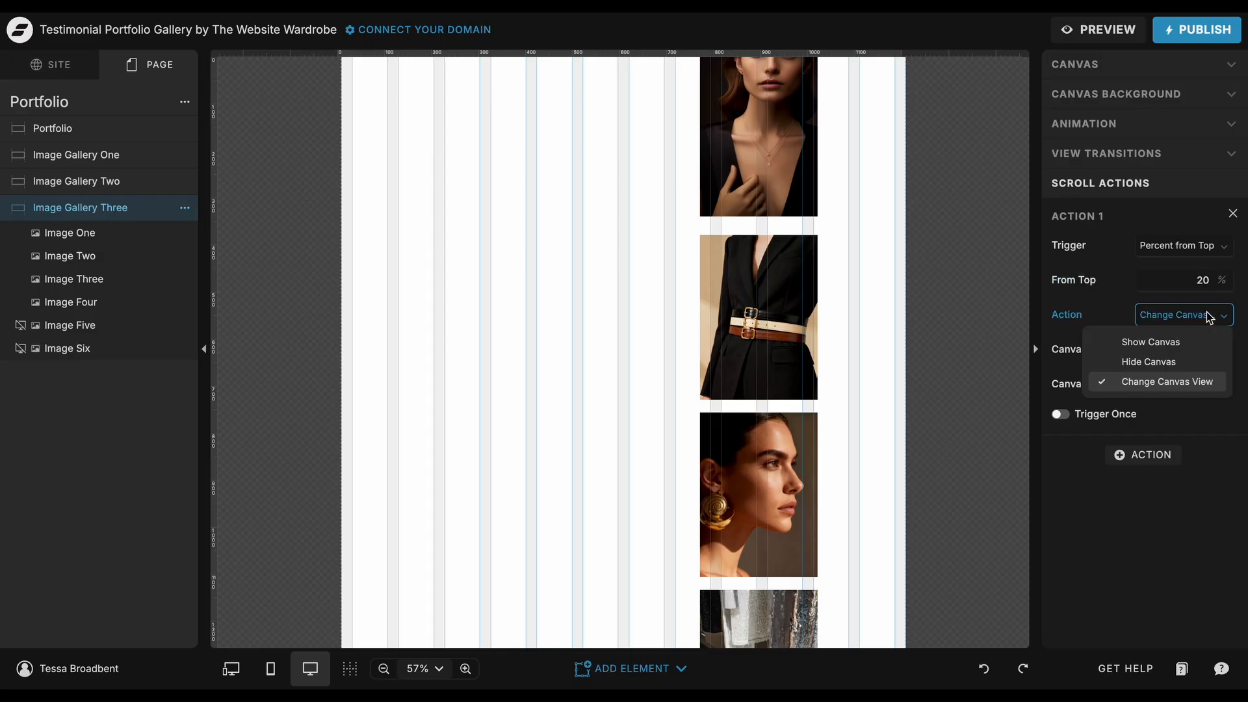
{"action": "left_click", "coordinate": [1208, 316]}
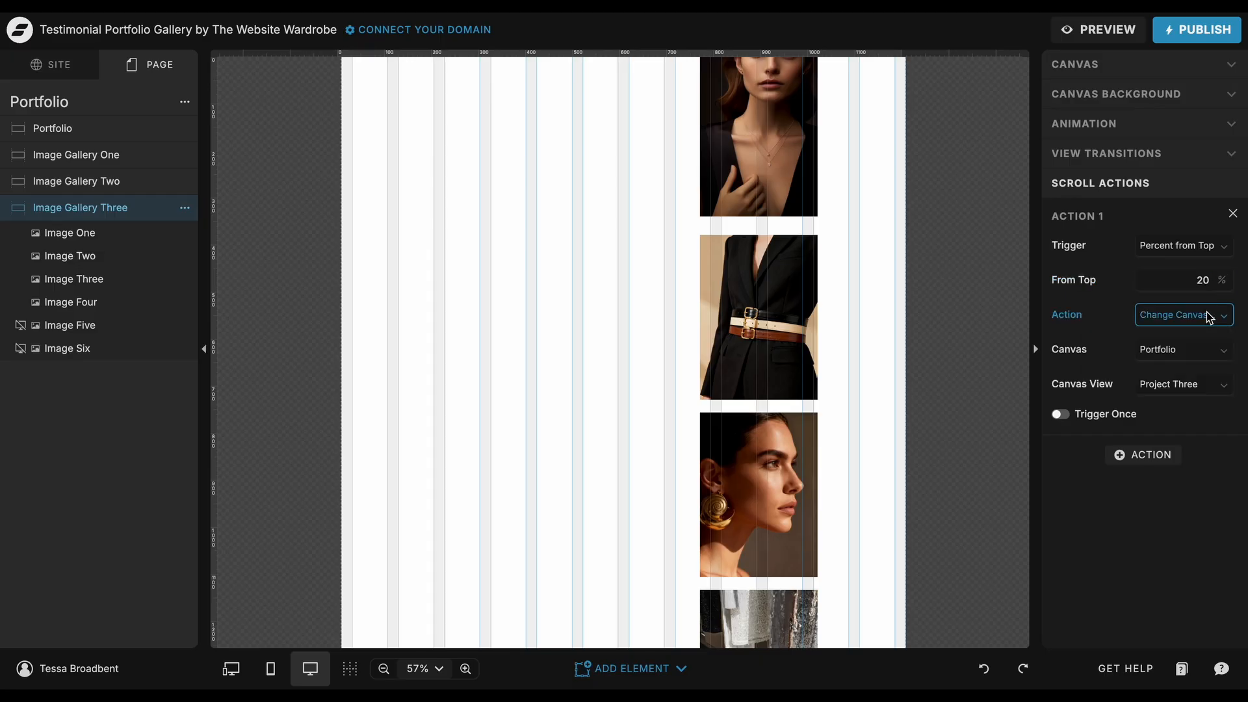
{"action": "left_click", "coordinate": [1196, 351]}
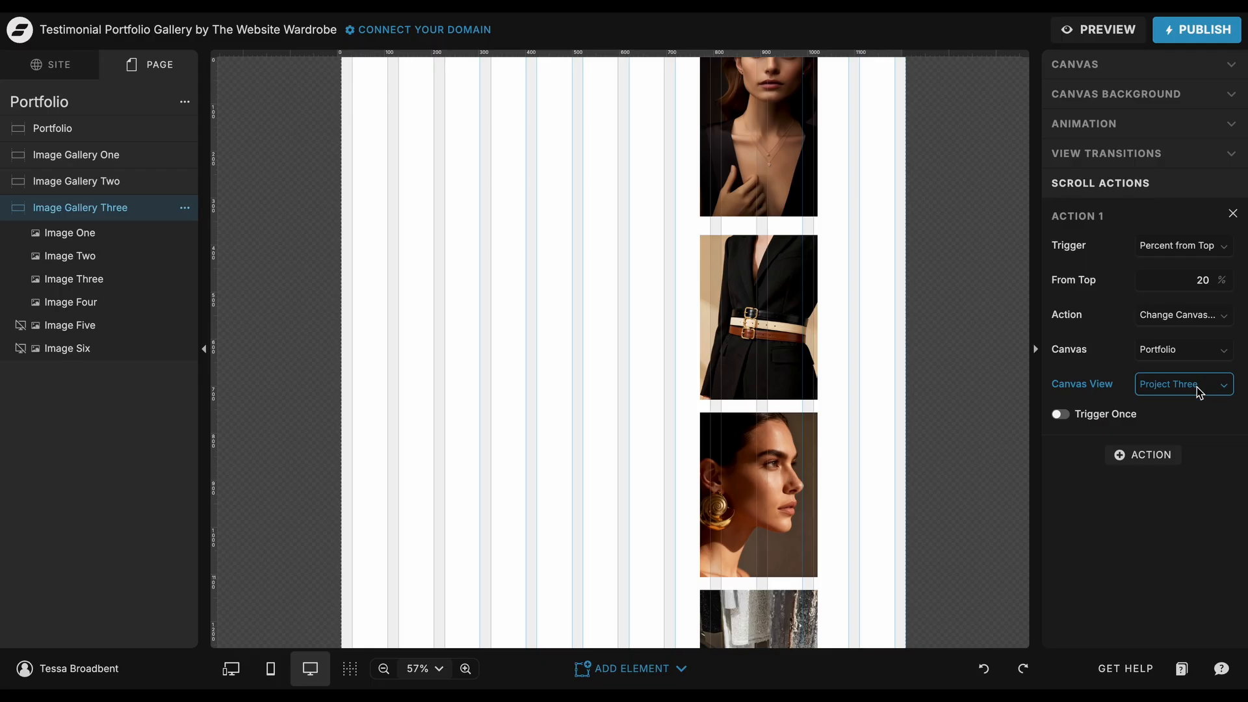
{"action": "left_click", "coordinate": [1201, 386]}
{"action": "left_click", "coordinate": [1173, 509]}
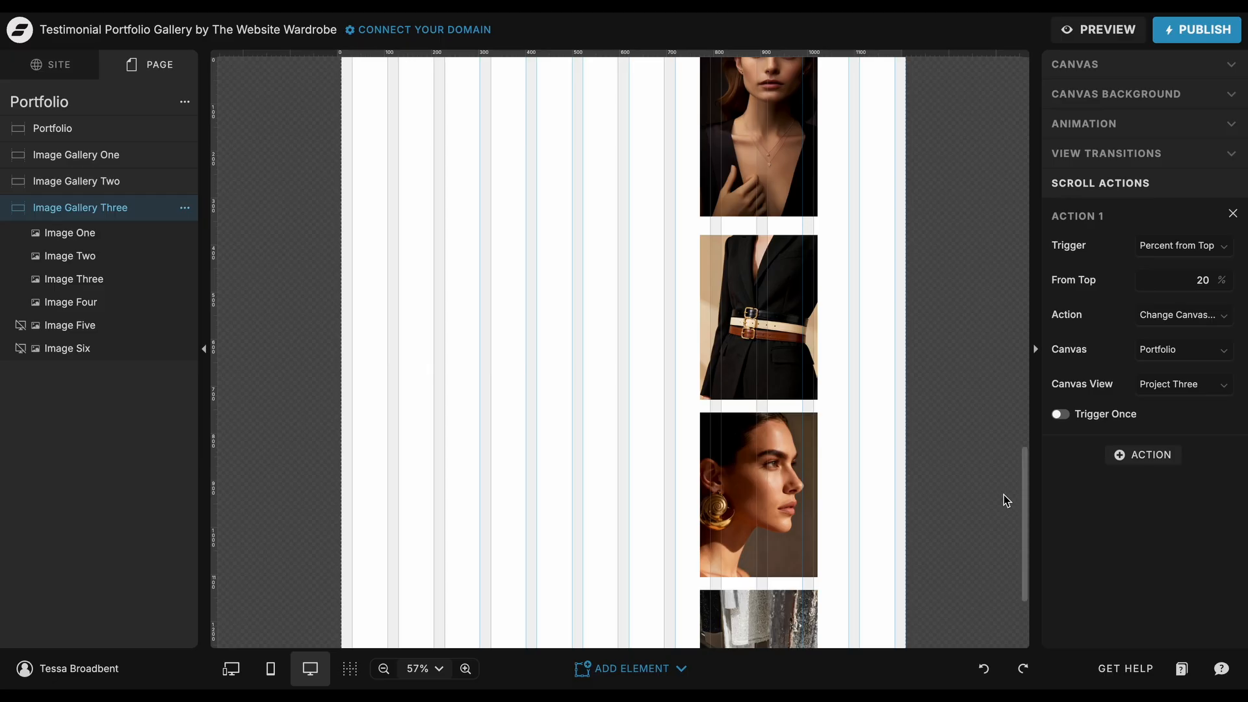
{"action": "scroll", "coordinate": [1003, 494], "scroll_direction": "up", "scroll_amount": 5}
{"action": "scroll", "coordinate": [1003, 494], "scroll_direction": "up", "scroll_amount": 10}
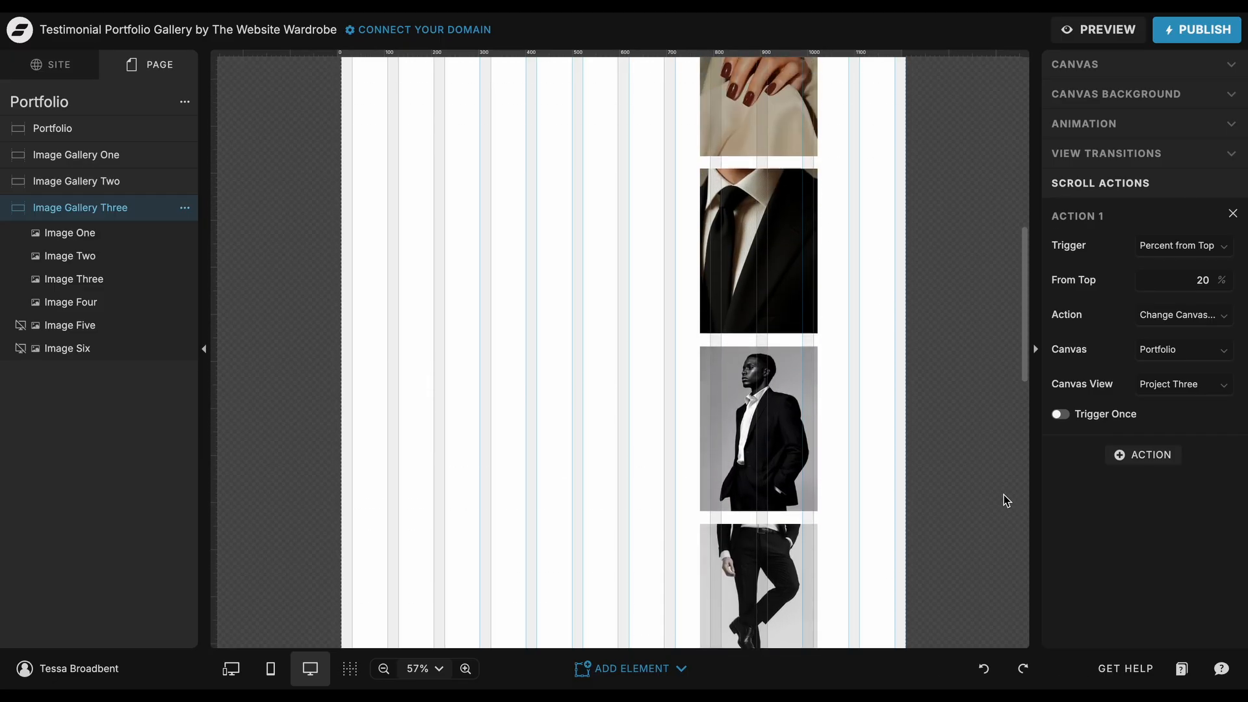